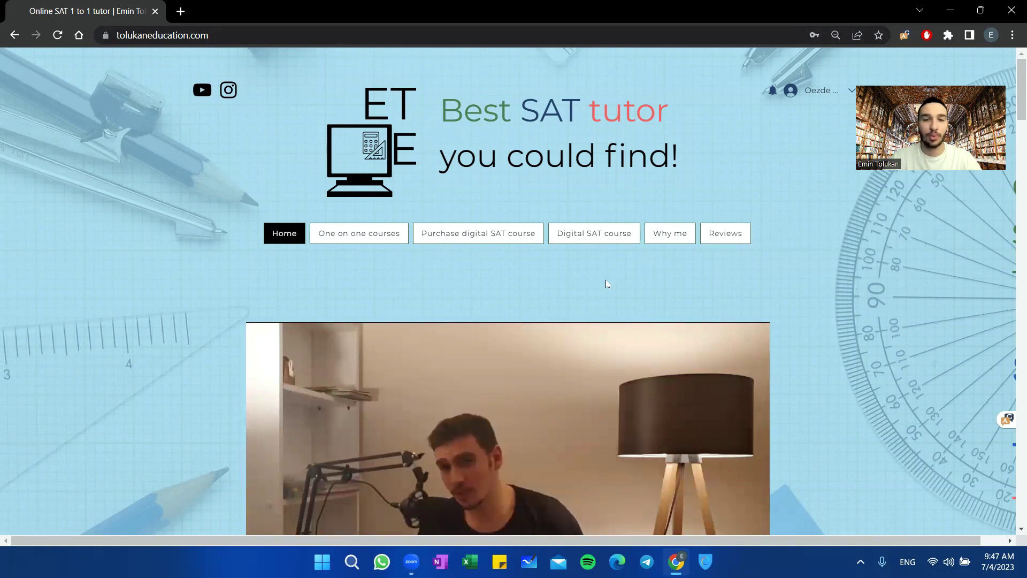
Step: Open the Digital SAT course page with its class recordings of verbal and math videos
left_click(580, 238)
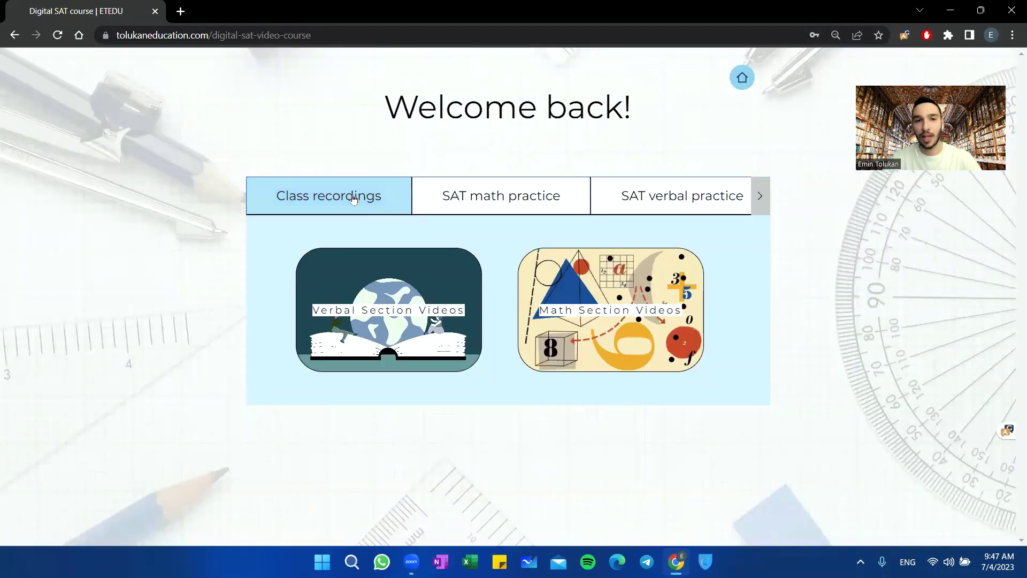
Step: Preview the SAT math practice, SAT verbal practice and Additional videos tabs, then return to Class recordings
left_click(475, 201)
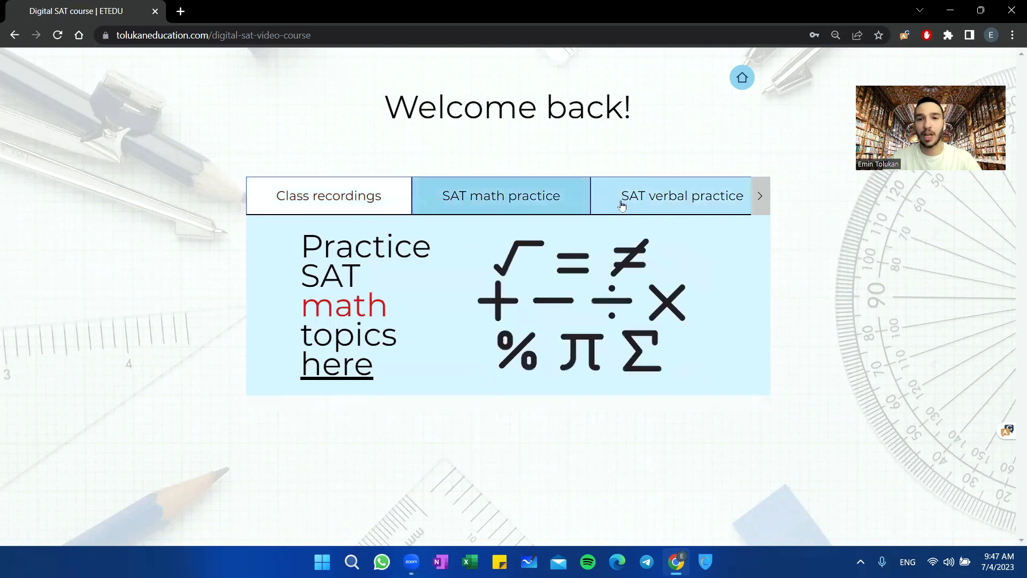
left_click(620, 203)
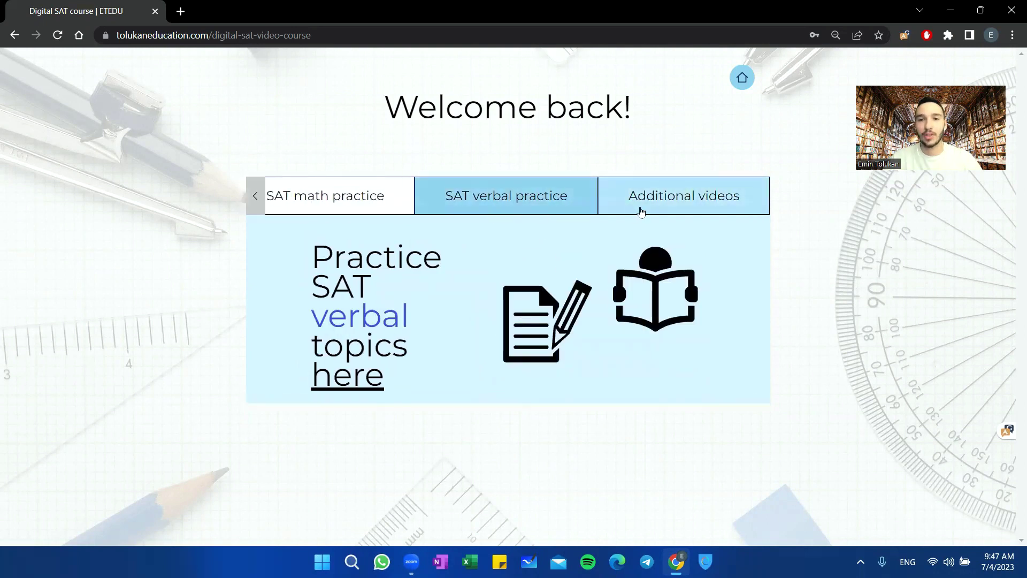
left_click(641, 211)
left_click(255, 195)
left_click(362, 199)
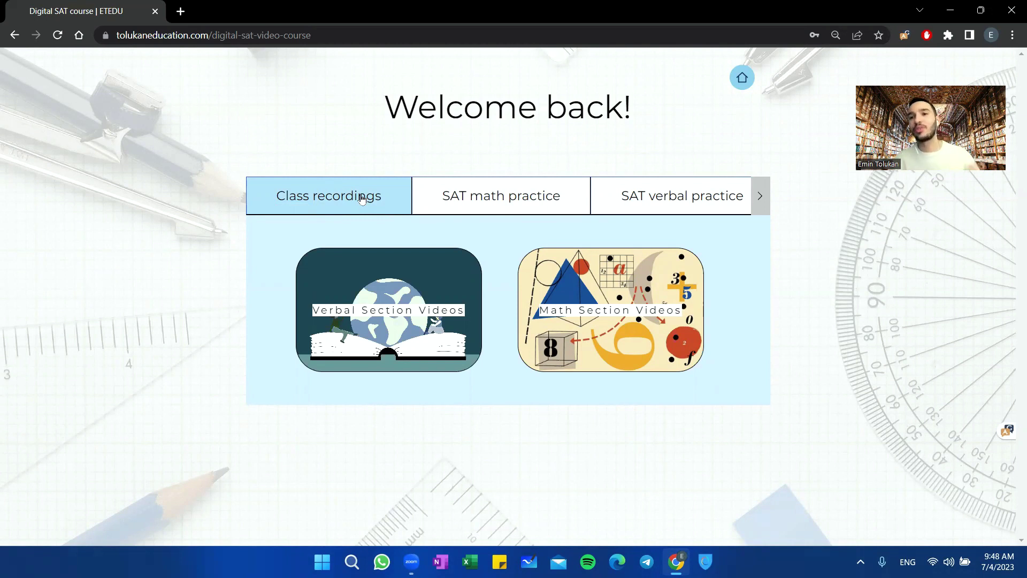
Step: Open the Math Section Videos card to reach the SAT Math Study Guidance page
left_click(595, 295)
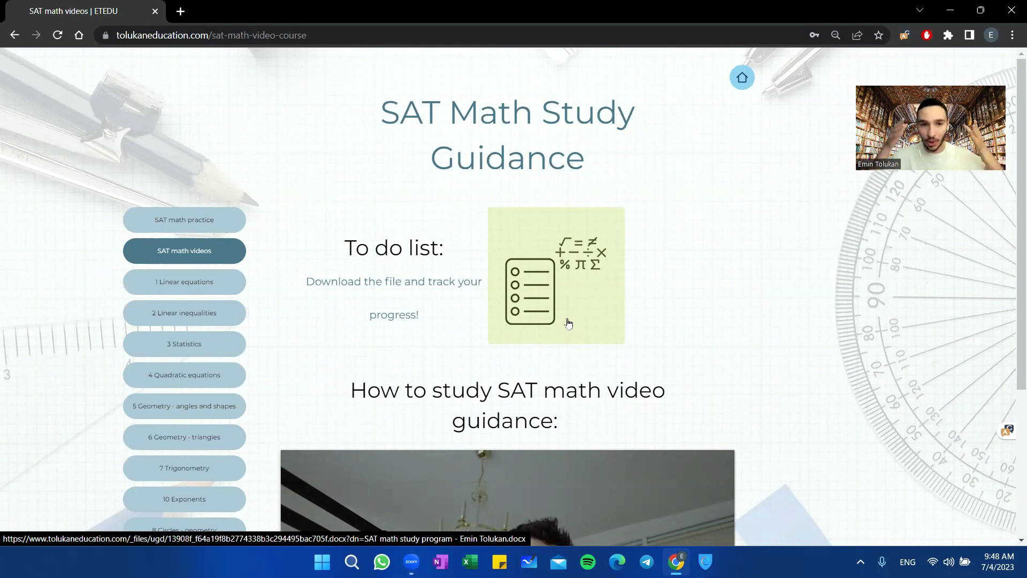
Step: Download the SAT math to-do list, open it in Word, then switch back to Chrome
left_click(566, 319)
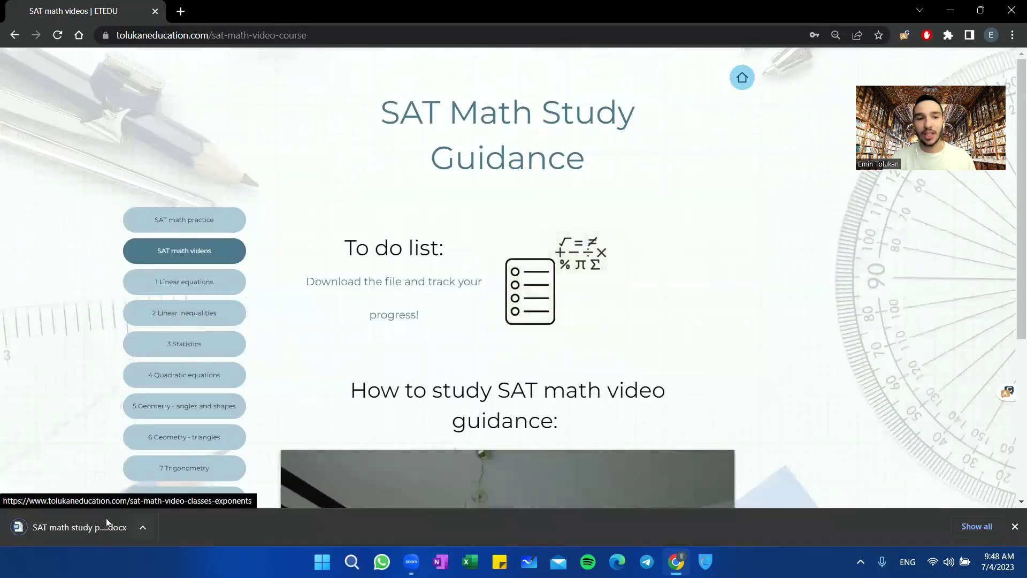
left_click(103, 520)
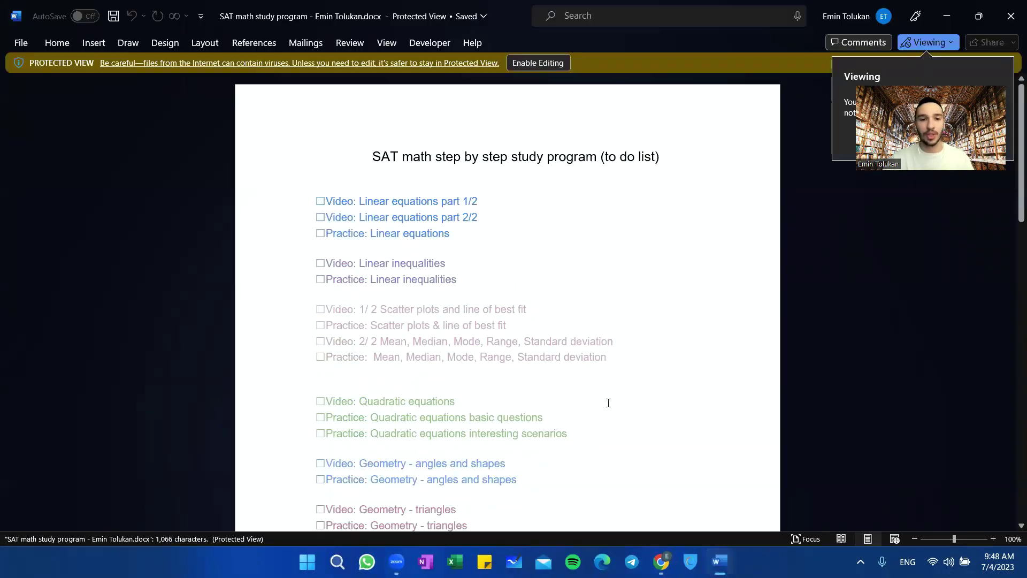
scroll(560, 366, "down", 4)
scroll(558, 368, "down", 4)
scroll(557, 369, "down", 1)
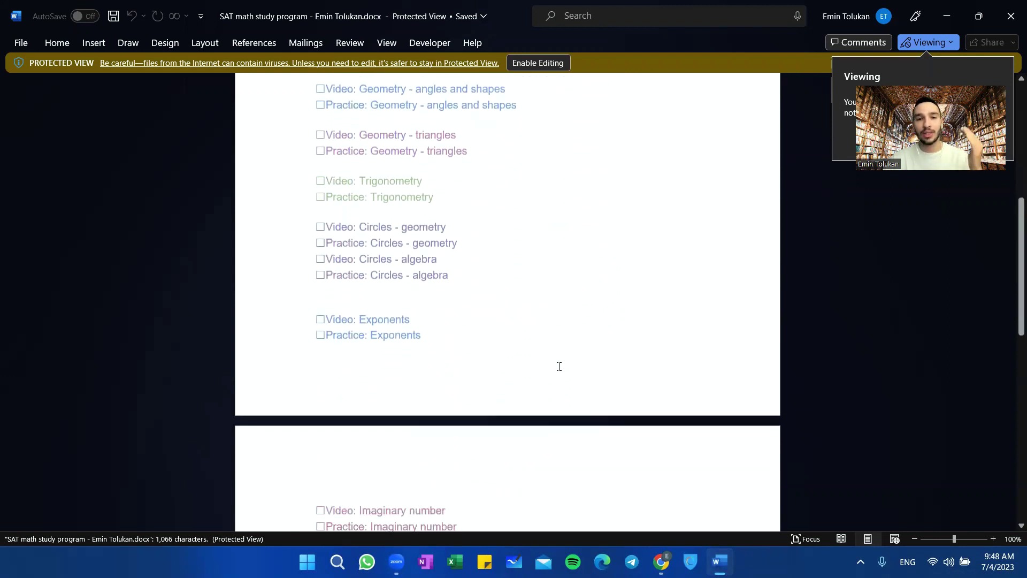
scroll(556, 374, "down", 4)
scroll(556, 374, "down", 3)
scroll(555, 374, "down", 1)
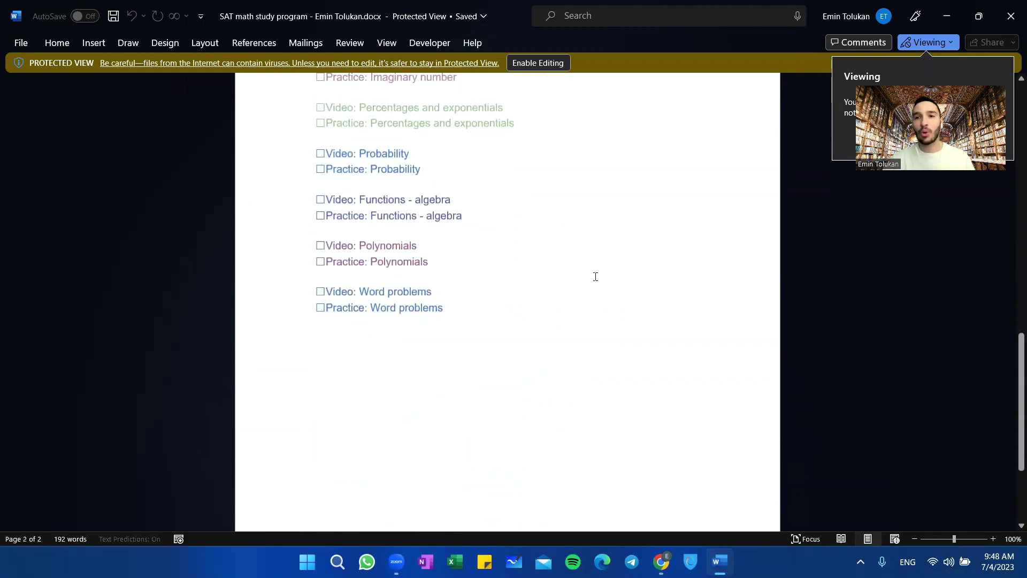
scroll(565, 333, "up", 5)
scroll(565, 333, "up", 4)
scroll(560, 338, "up", 3)
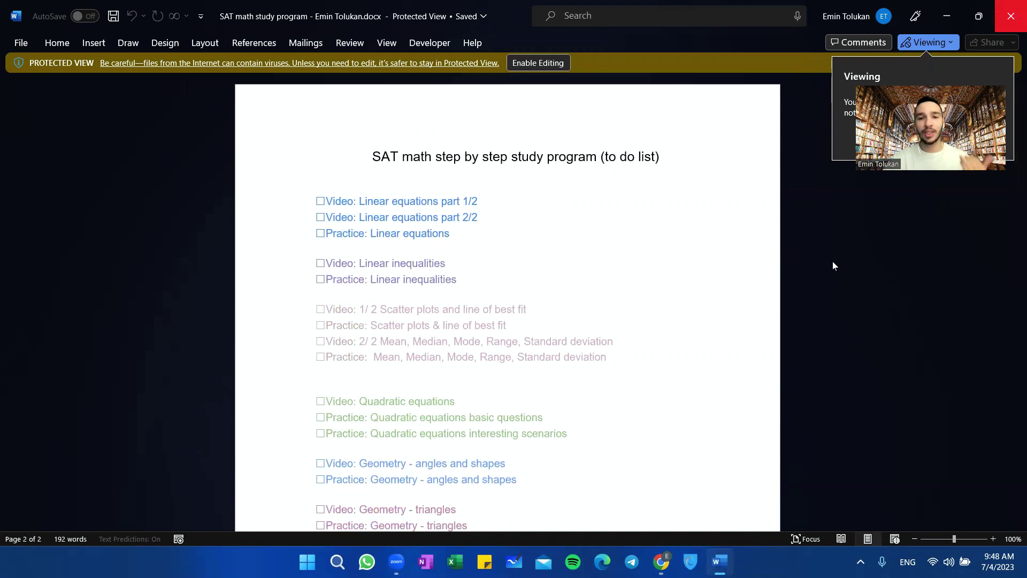
key("alt+Tab")
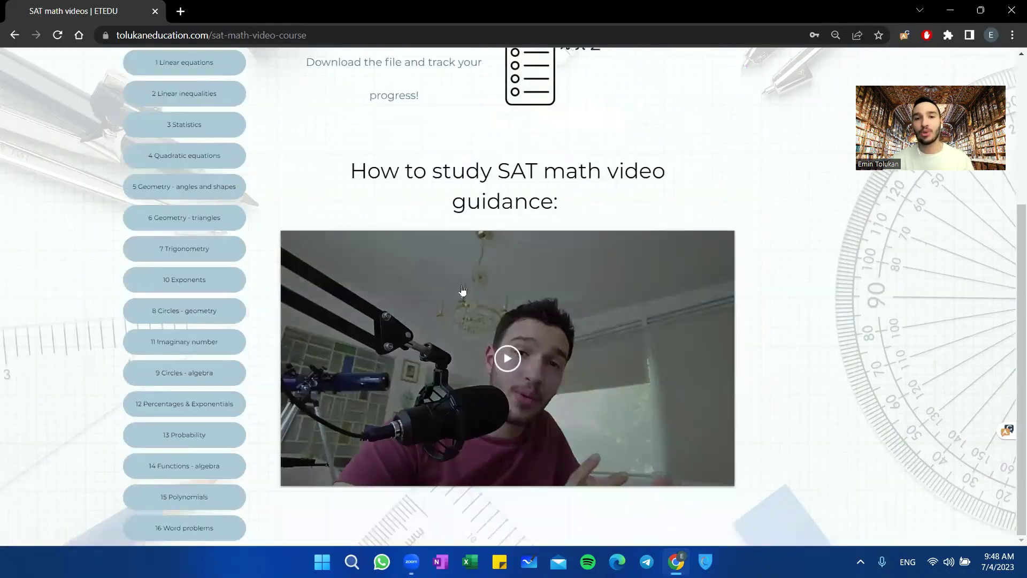
Step: Play the math study guidance video and skip ahead to about 01:19, 02:10 and 02:46
left_click(454, 357)
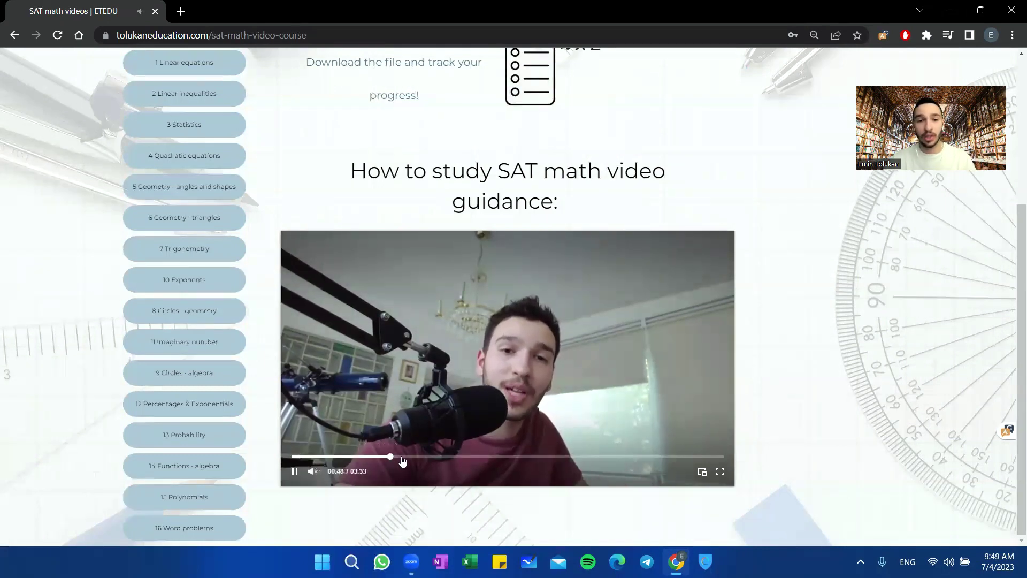
left_click_drag(402, 458, 452, 461)
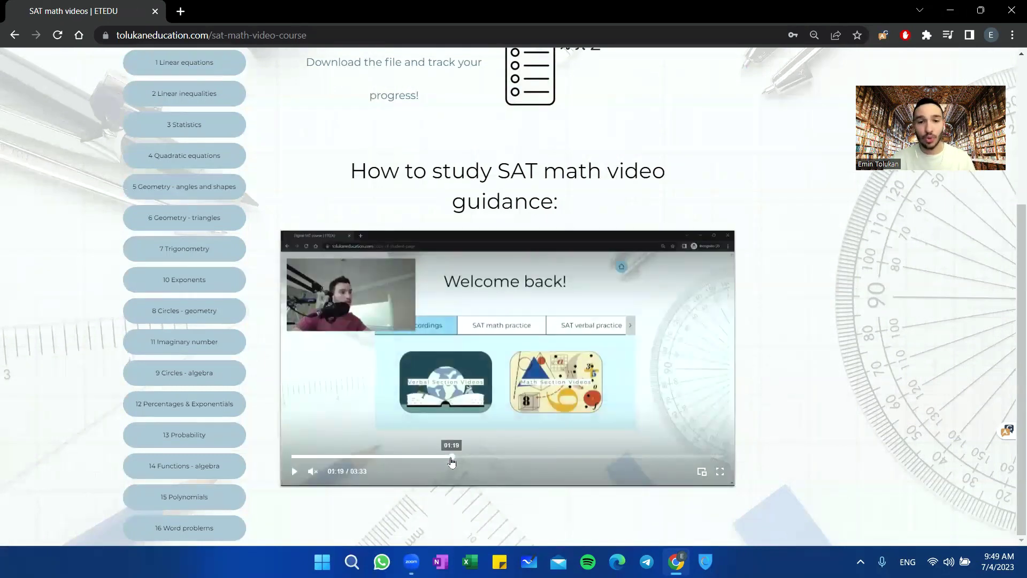
left_click(553, 461)
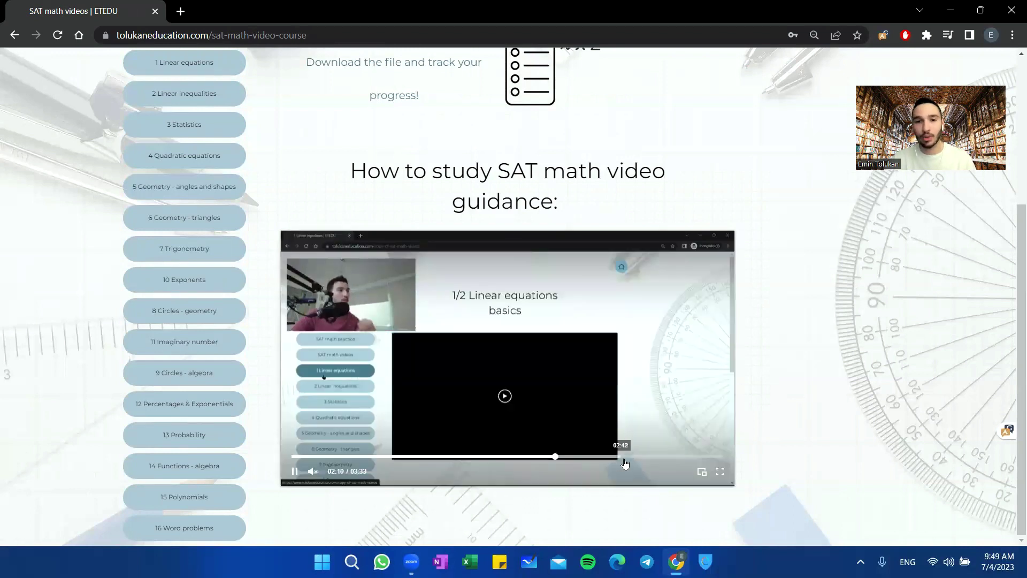
left_click(625, 459)
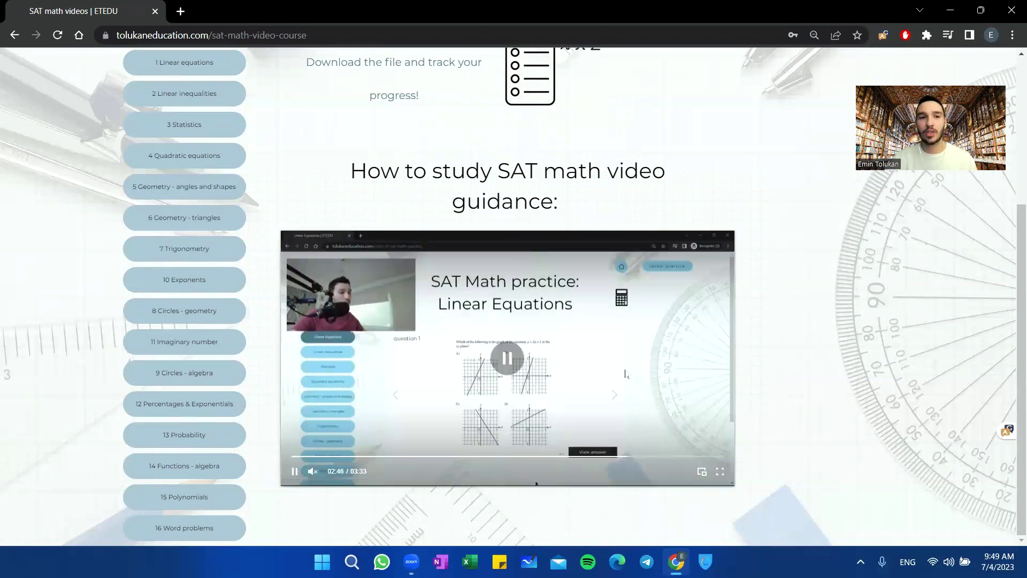
scroll(536, 483, "up", 3)
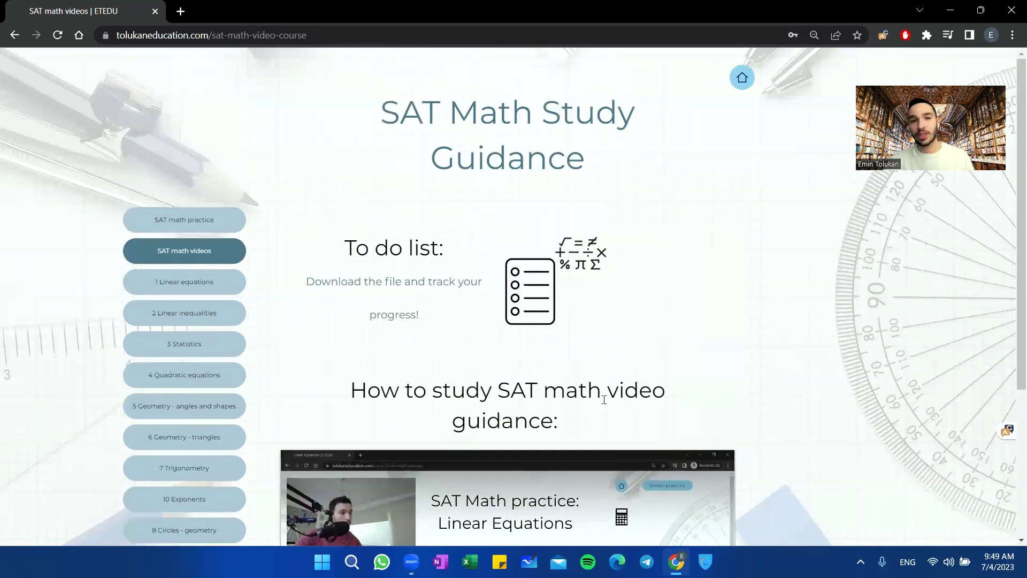
scroll(604, 400, "down", 2)
scroll(602, 408, "down", 1)
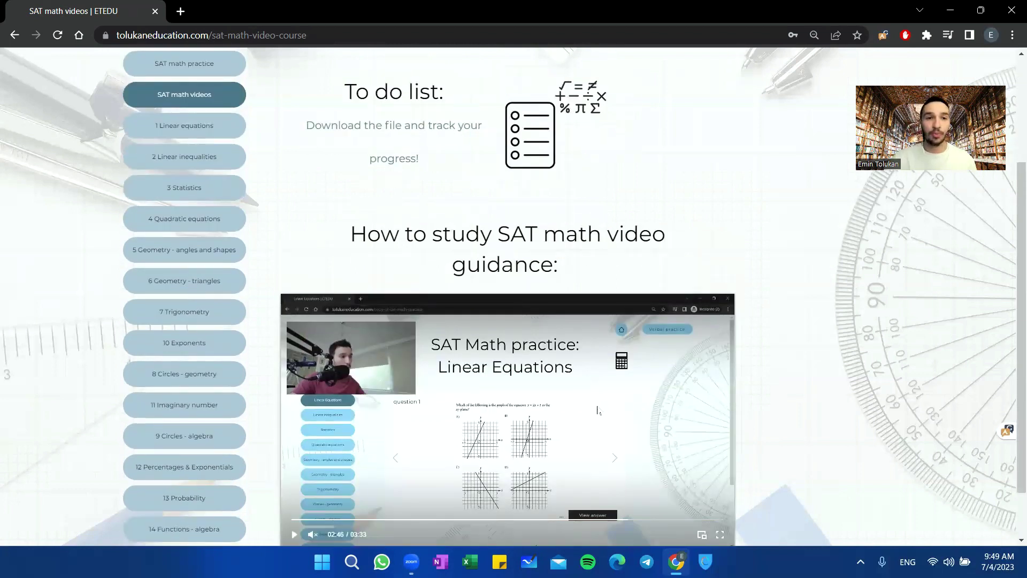
Step: Open the 1 Linear equations lesson, play the basics video and skip to the y = mx + b slide
left_click(165, 128)
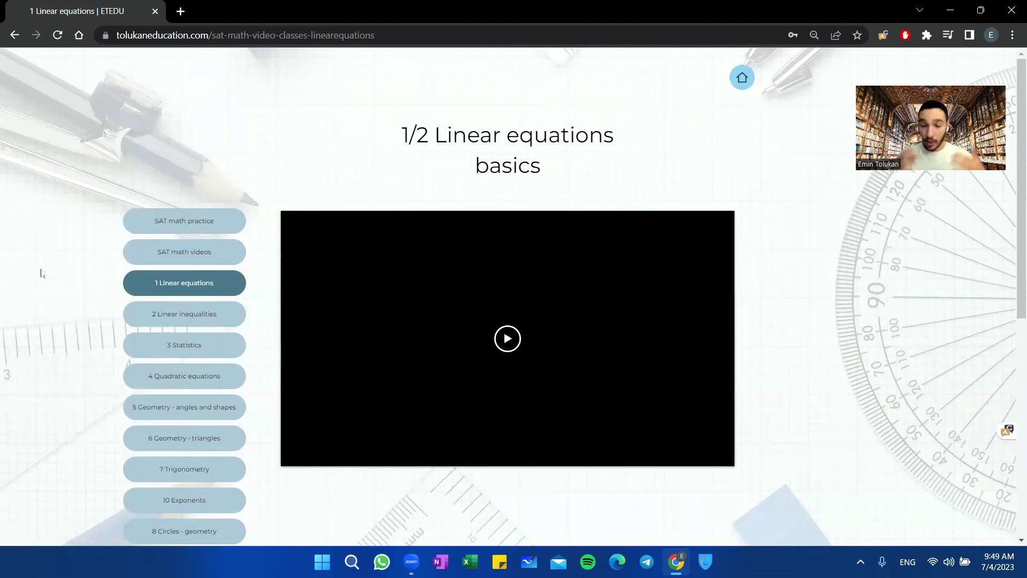
left_click(507, 337)
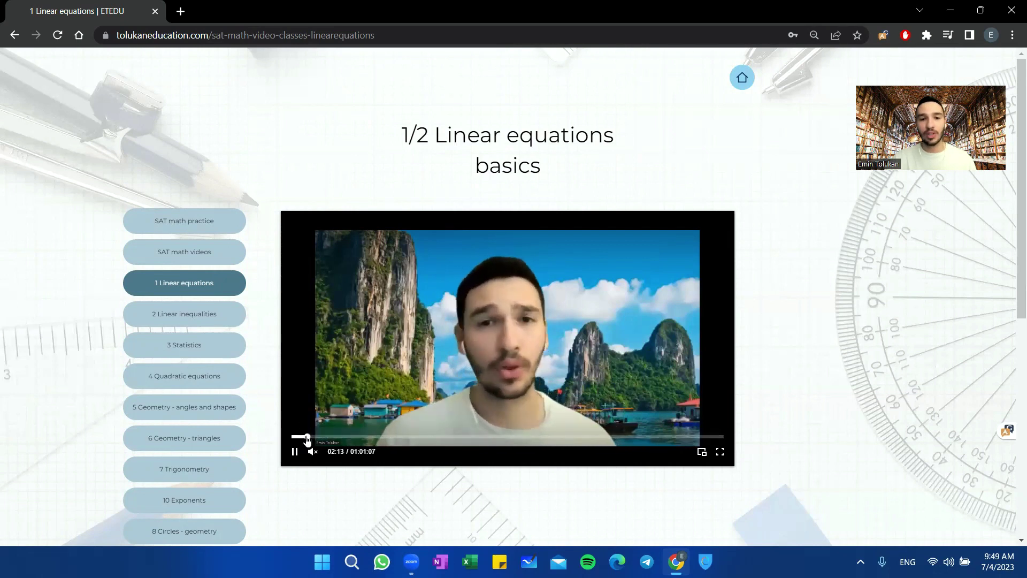
left_click(308, 439)
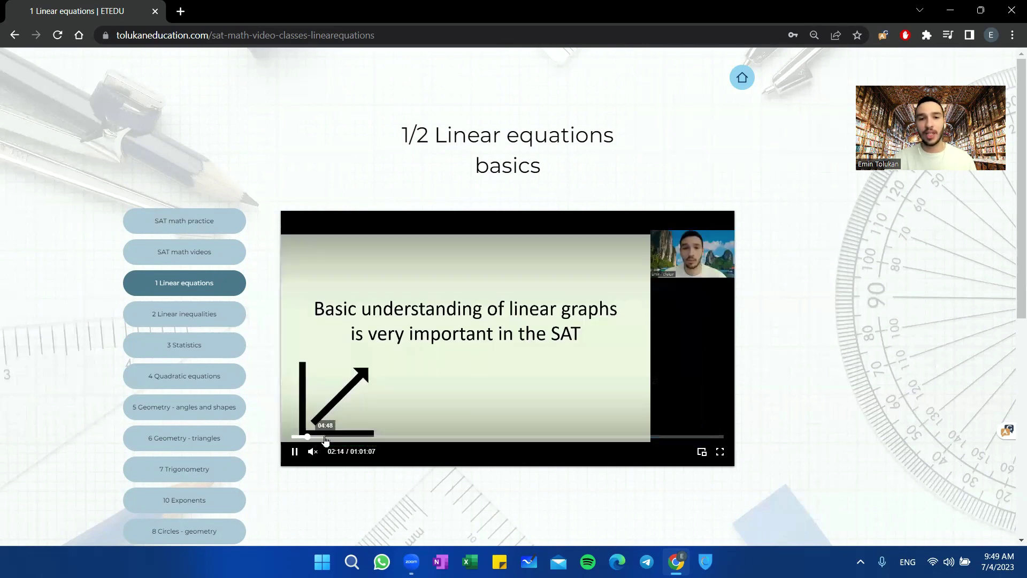
left_click(325, 438)
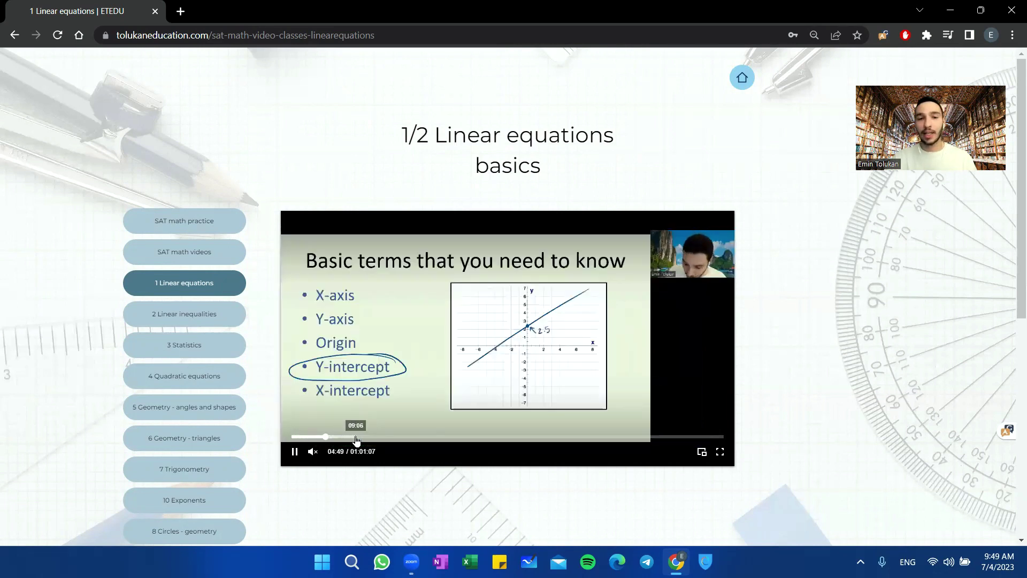
left_click(356, 438)
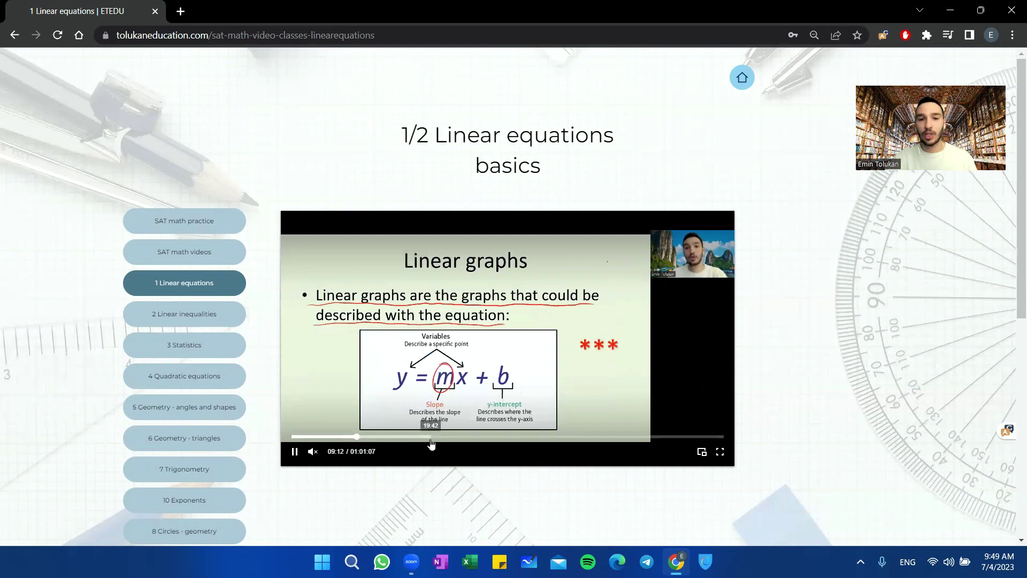
Step: Skip past the slope and graph slides to the worked slope problem and pause near 52:54
left_click(431, 438)
left_click(460, 439)
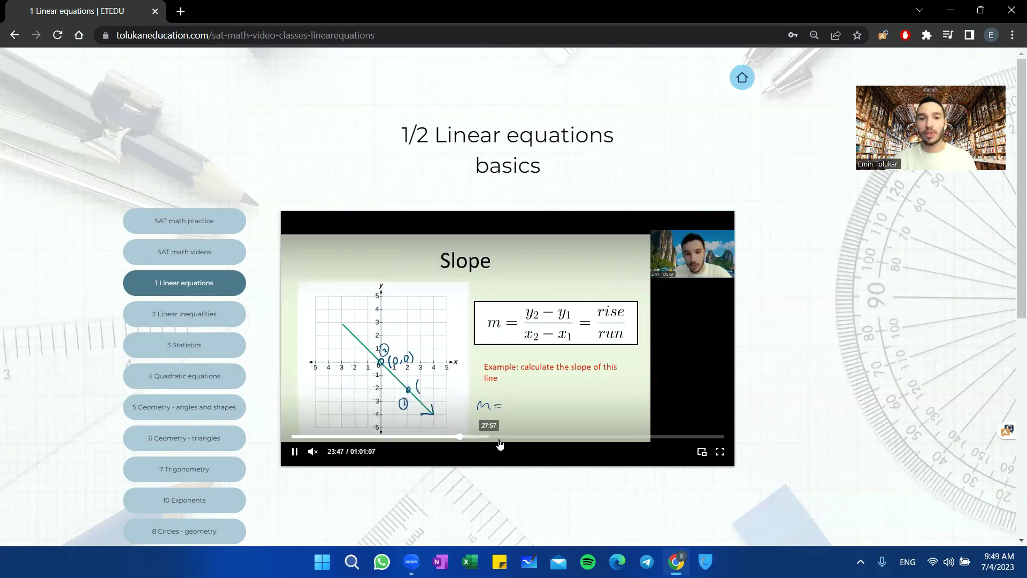
left_click(535, 438)
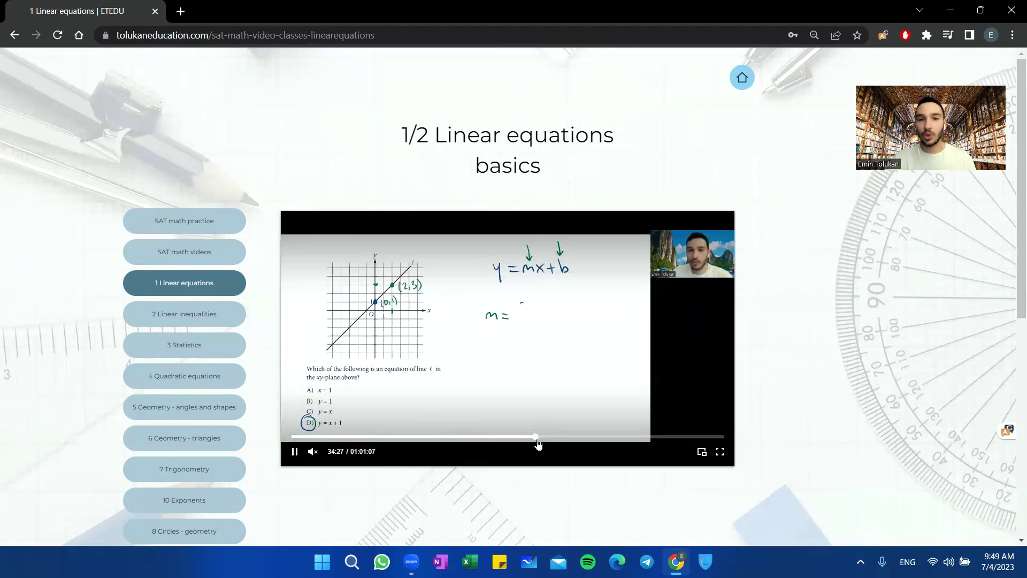
left_click(562, 440)
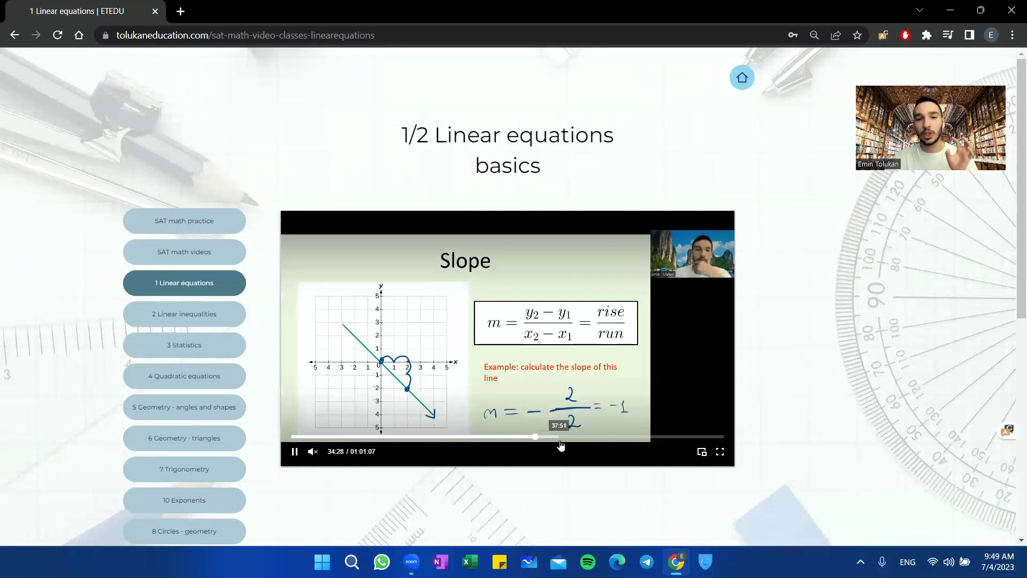
left_click(622, 440)
left_click(667, 440)
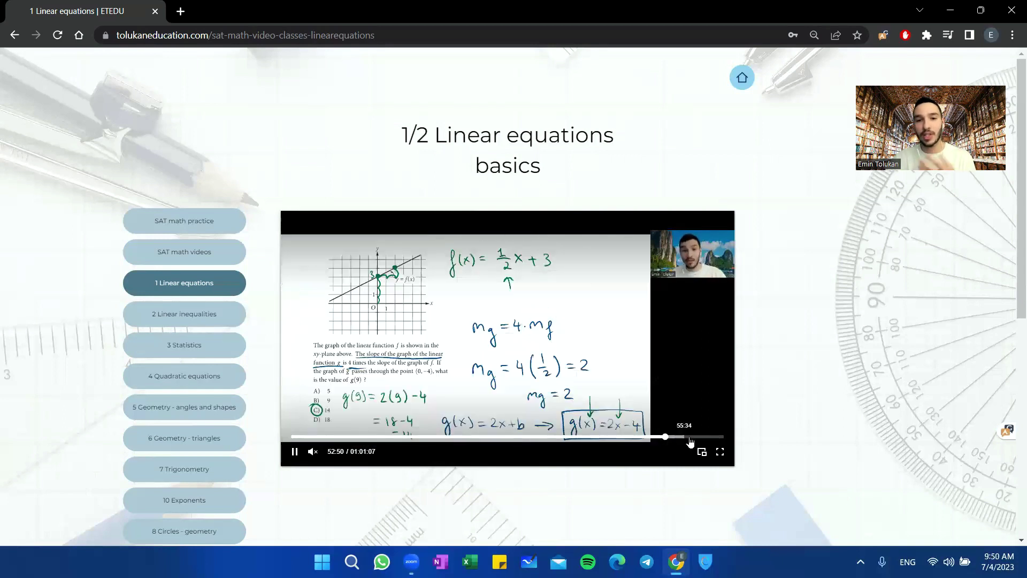
left_click(694, 335)
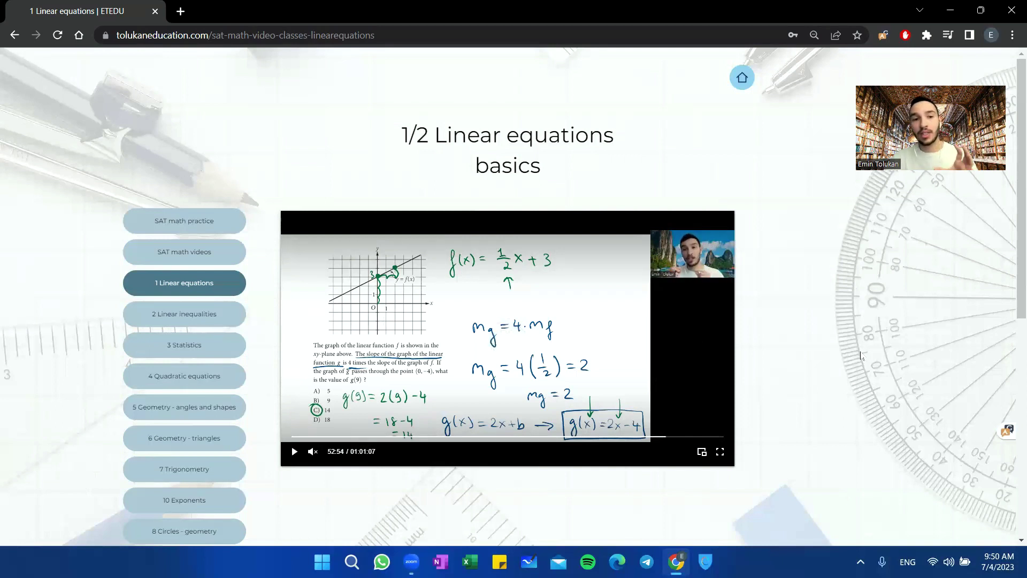
scroll(861, 356, "down", 2)
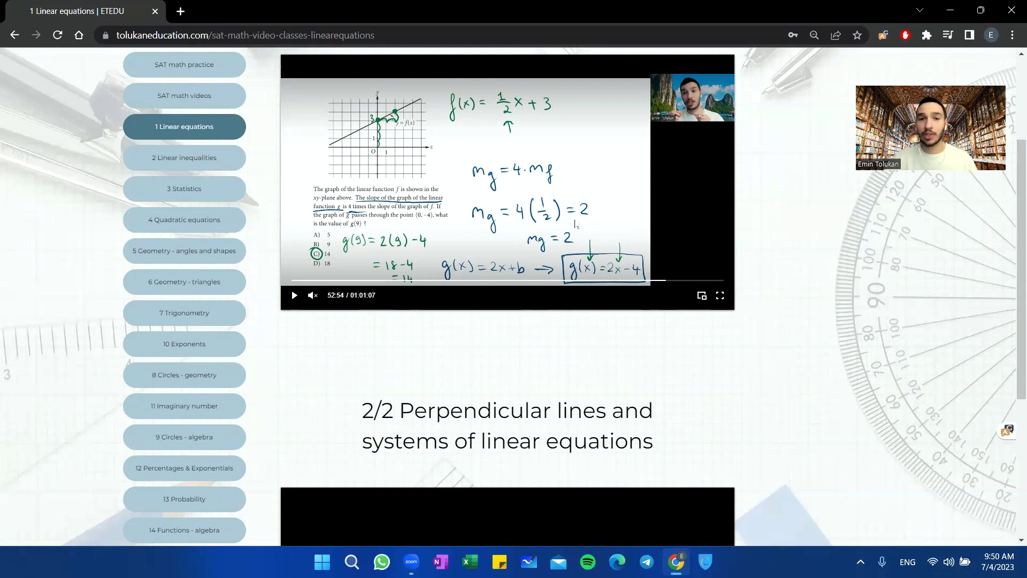
Step: Jump further ahead in the basics video and pause it on linear graphs
left_click(576, 225)
left_click(686, 283)
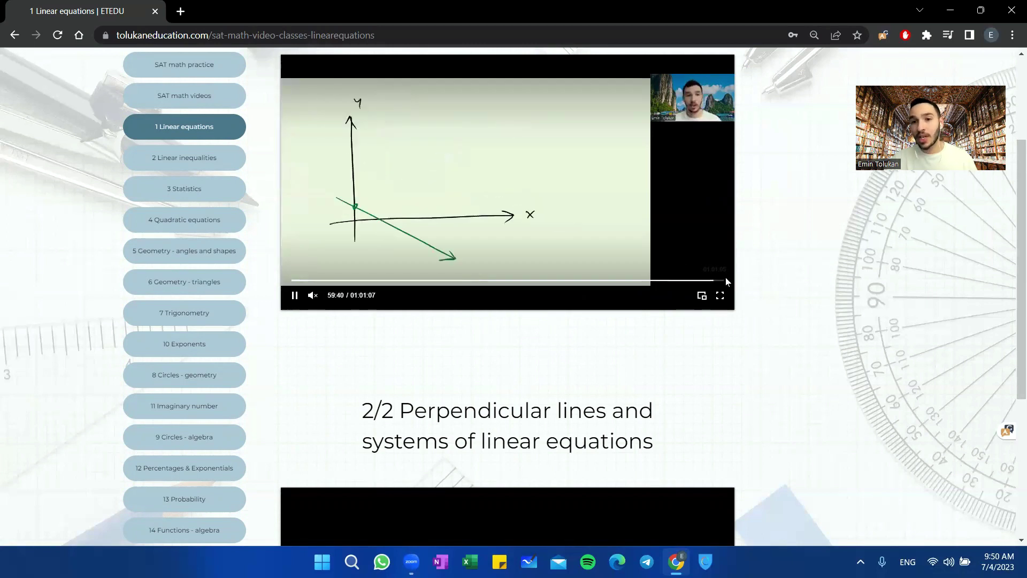
left_click(482, 278)
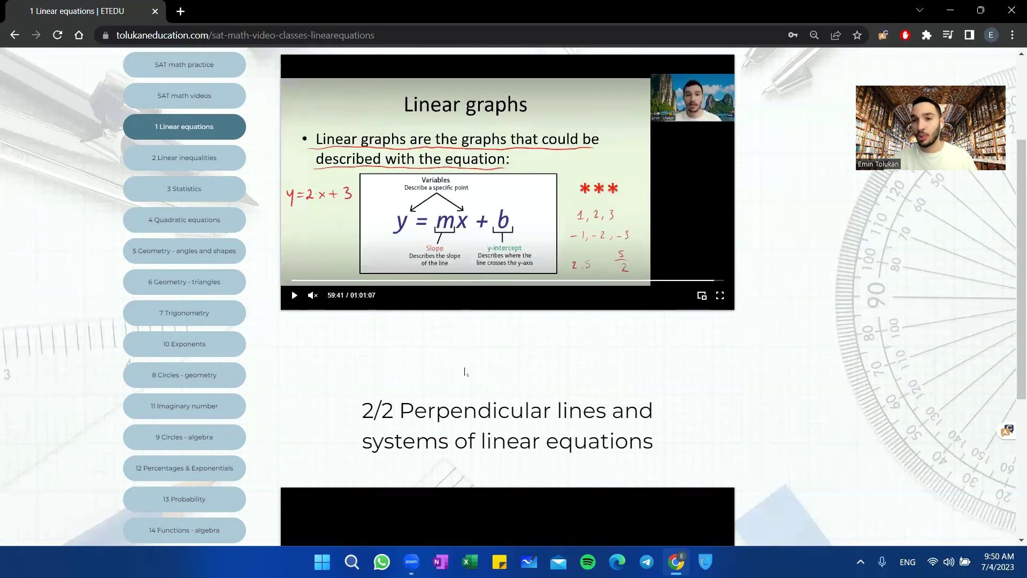
scroll(465, 373, "down", 2)
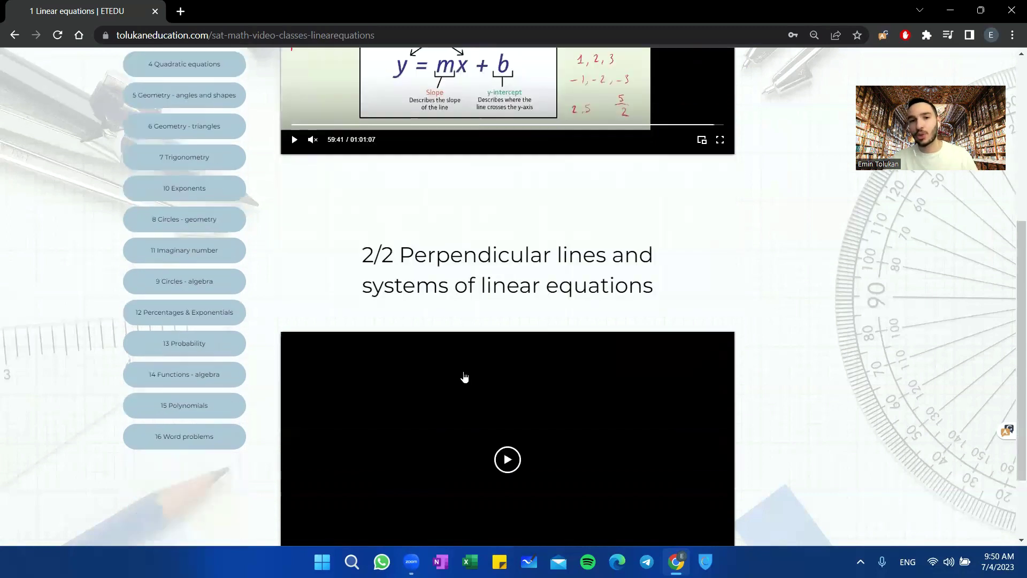
scroll(464, 378, "down", 1)
Step: Play the perpendicular lines video and skip through to the Desmos graph solution near 1:06:36
left_click(474, 358)
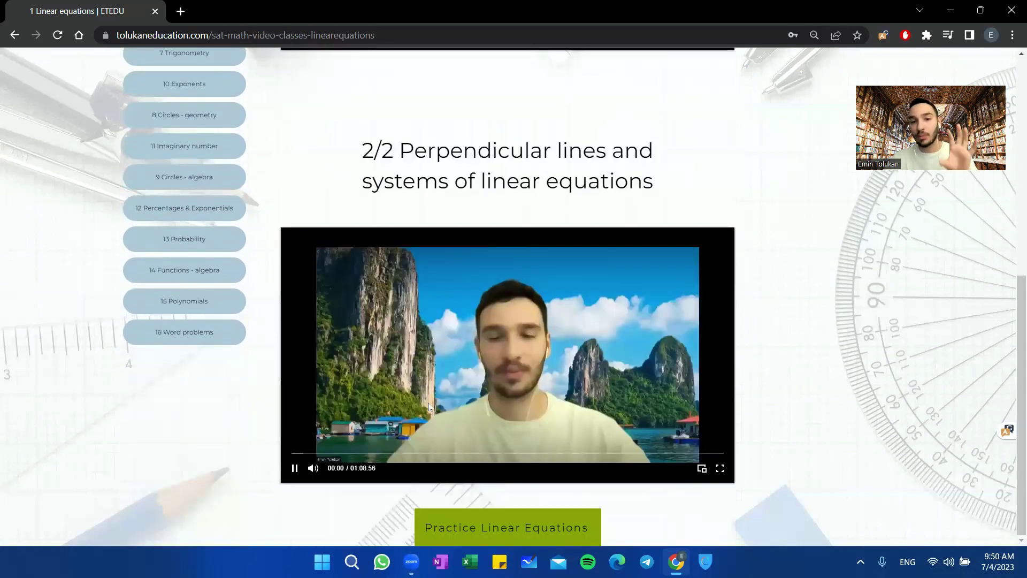
left_click(399, 455)
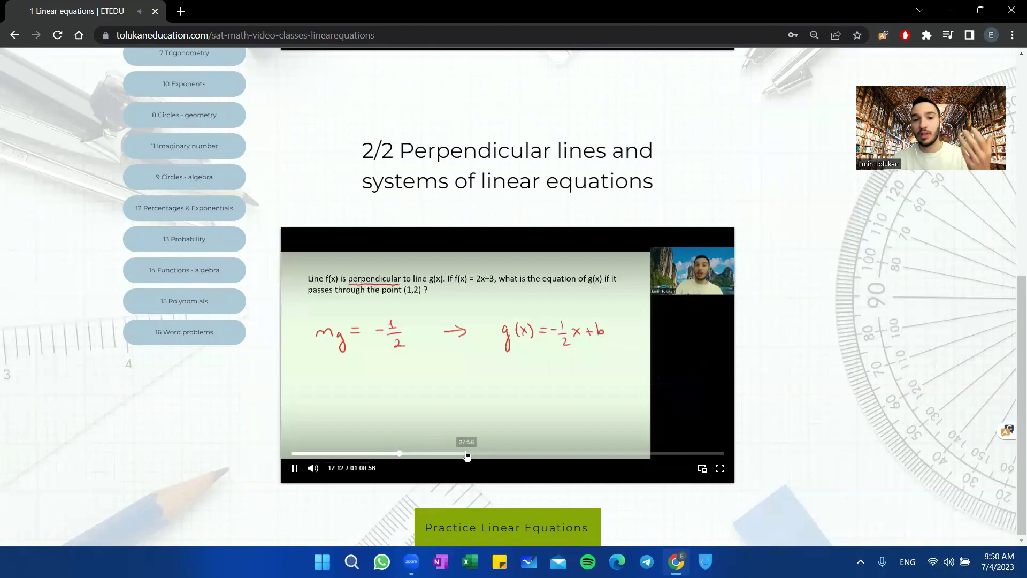
left_click(415, 455)
left_click(619, 454)
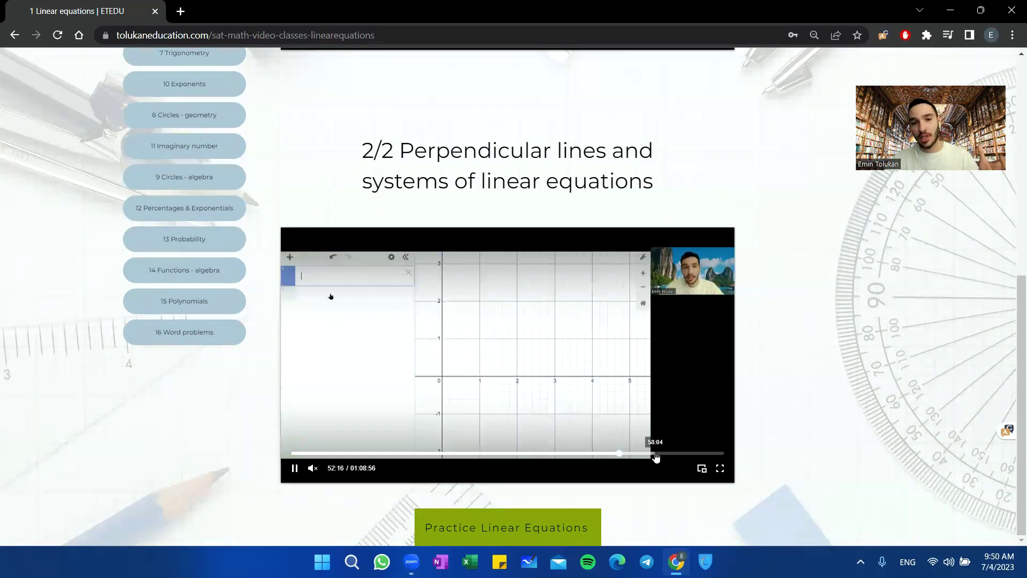
left_click(656, 454)
left_click(708, 454)
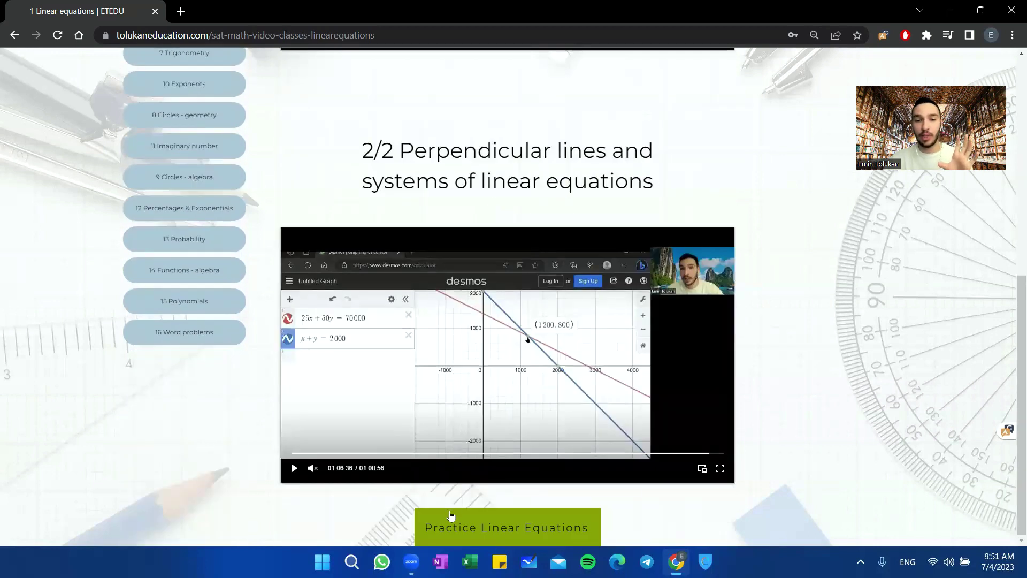
Step: Open the Linear Equations practice, page ahead to question 5, and bring up the graphing calculator
left_click(507, 526)
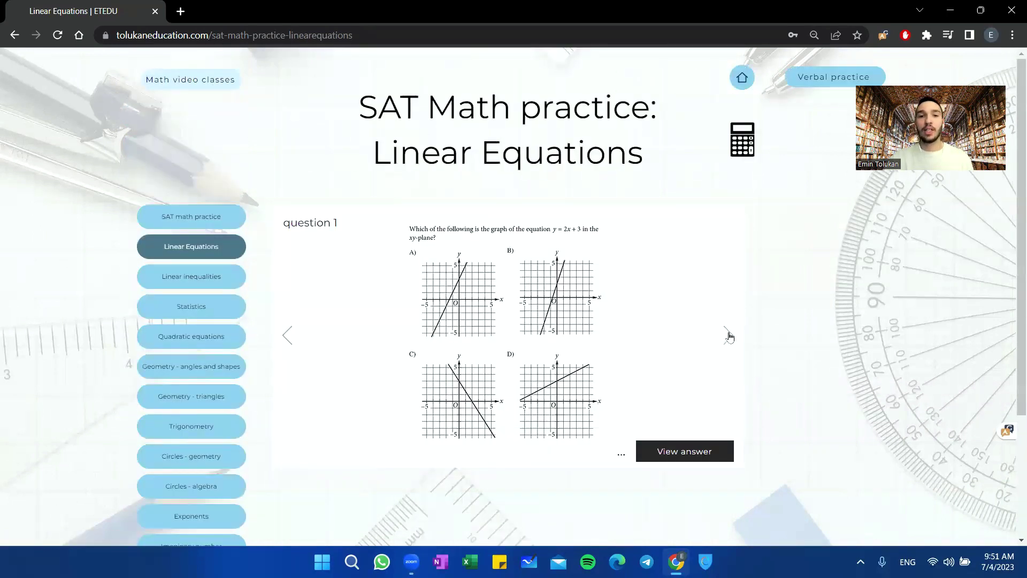
left_click(730, 337)
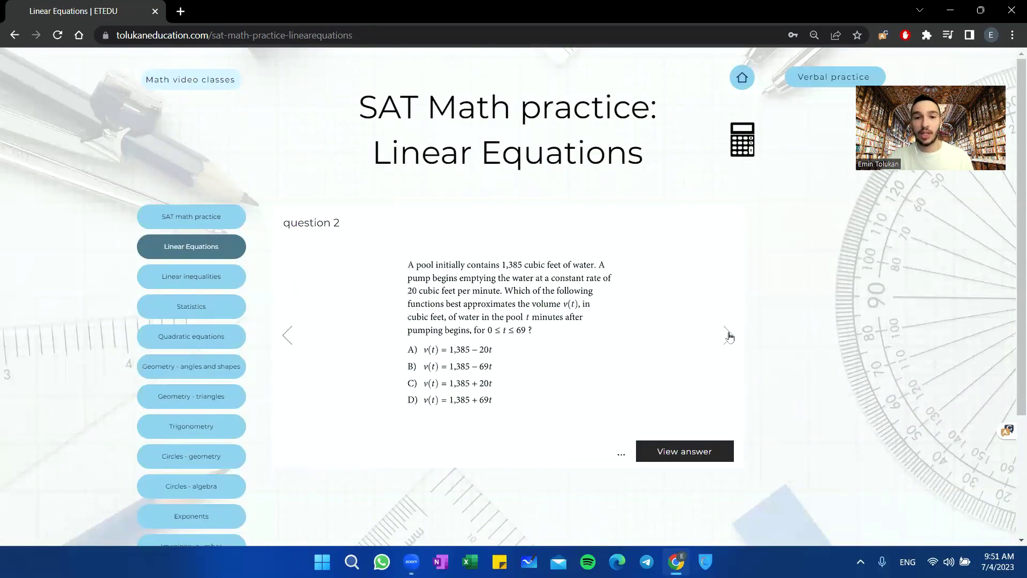
left_click(730, 338)
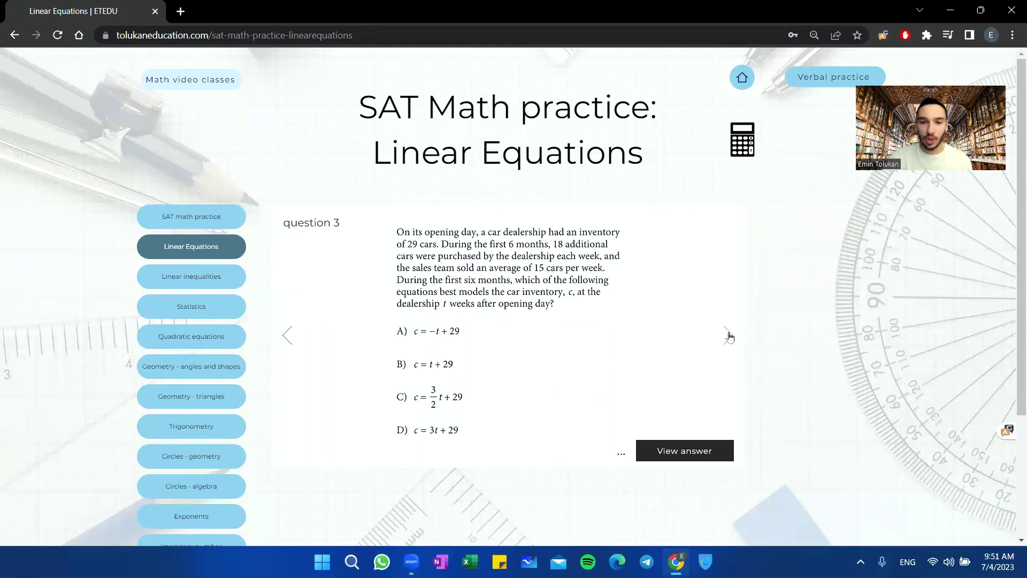
left_click(729, 337)
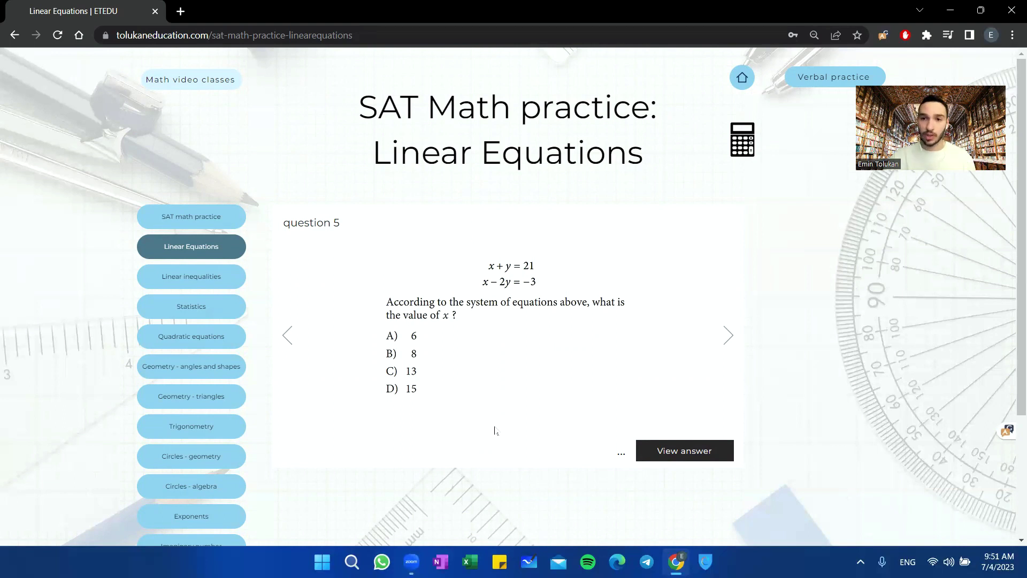
left_click(742, 140)
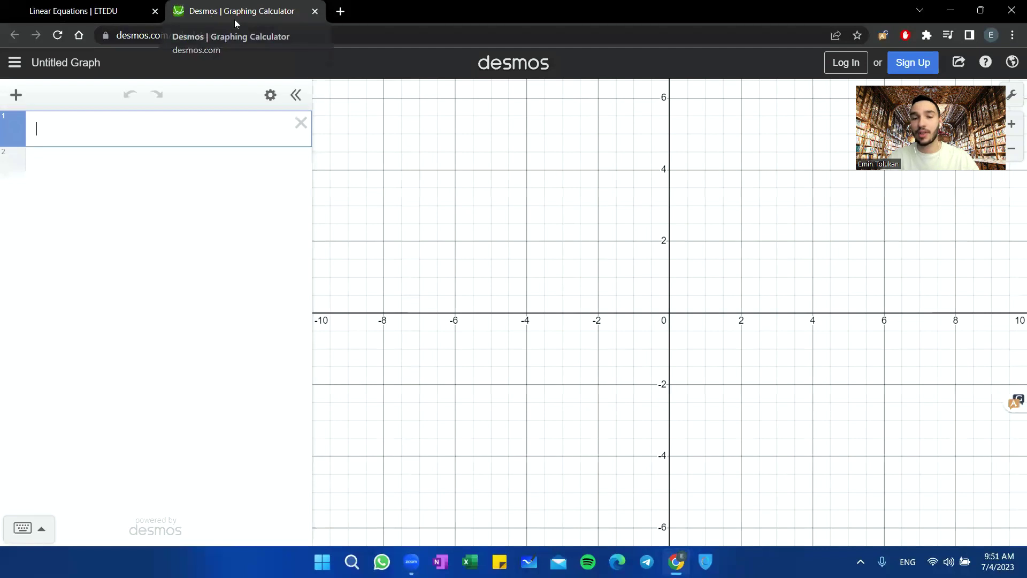
Step: Drag the Desmos calculator window over the practice page, then close it with Ctrl+W
left_click_drag(241, 66, 617, 165)
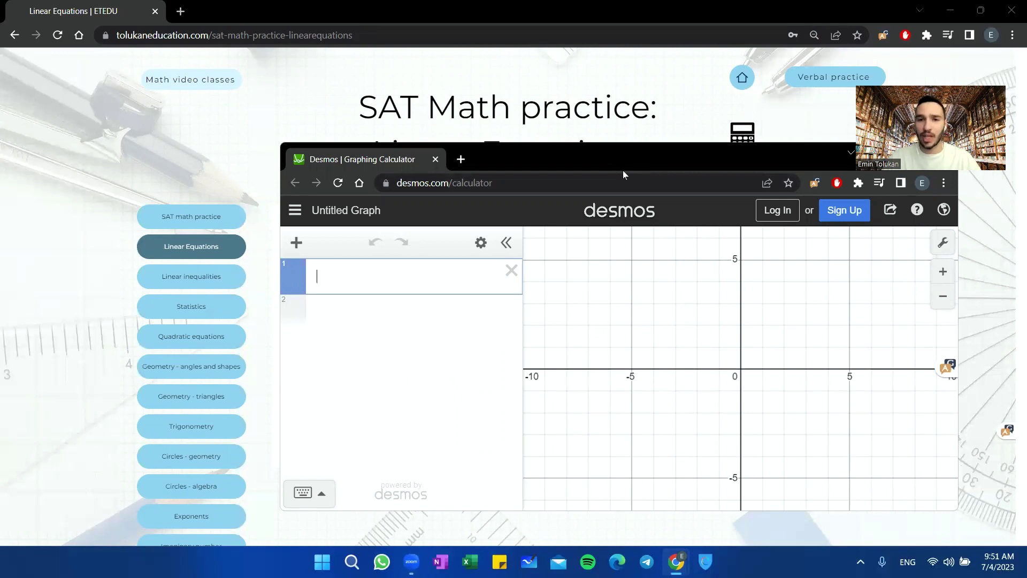
key("ctrl+w")
scroll(172, 306, "down", 2)
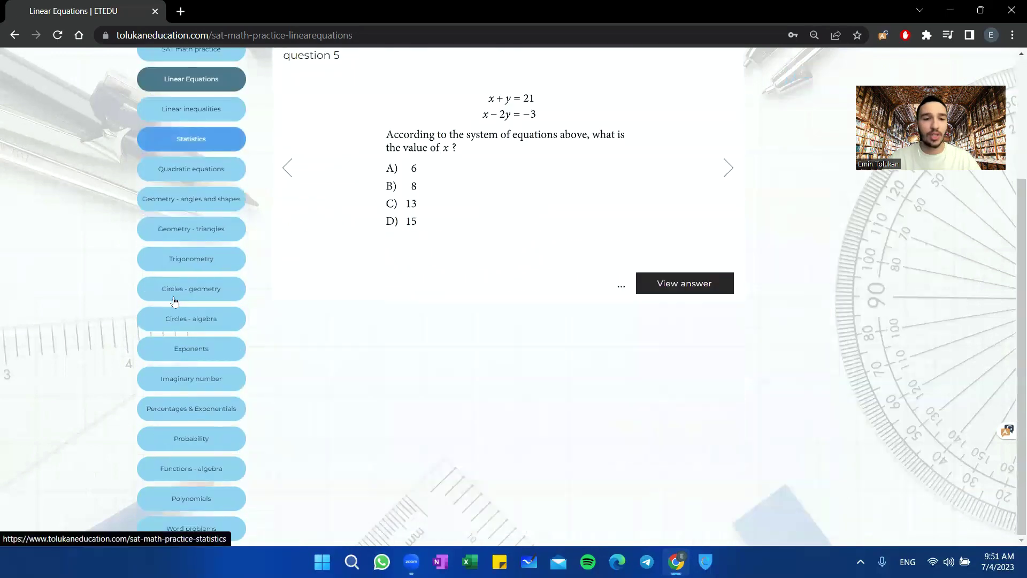
Step: Go back, open 3 Statistics, and skim the scatter plots video to 15:11
left_click(15, 35)
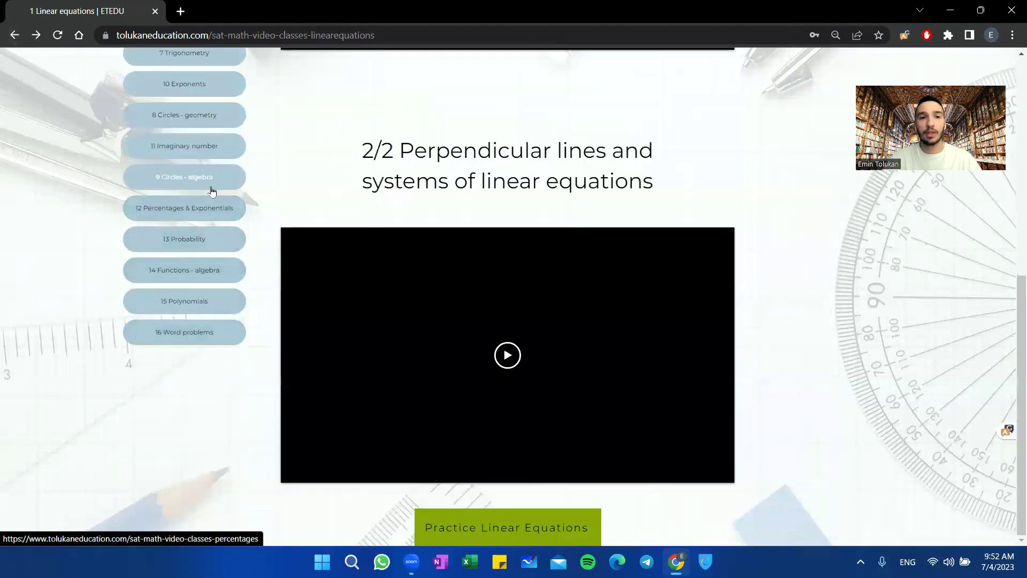
scroll(211, 191, "up", 4)
scroll(211, 191, "up", 2)
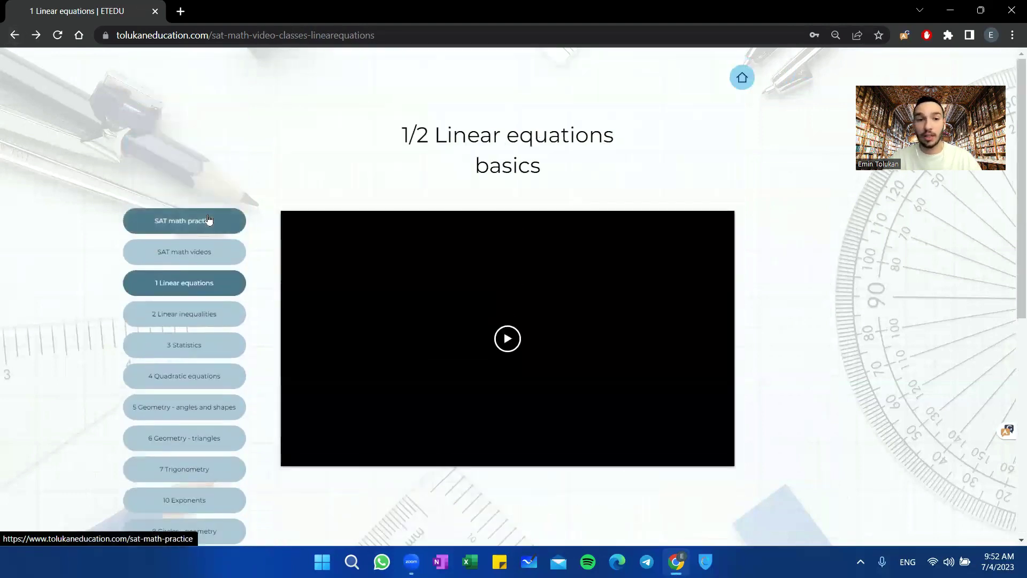
left_click(180, 344)
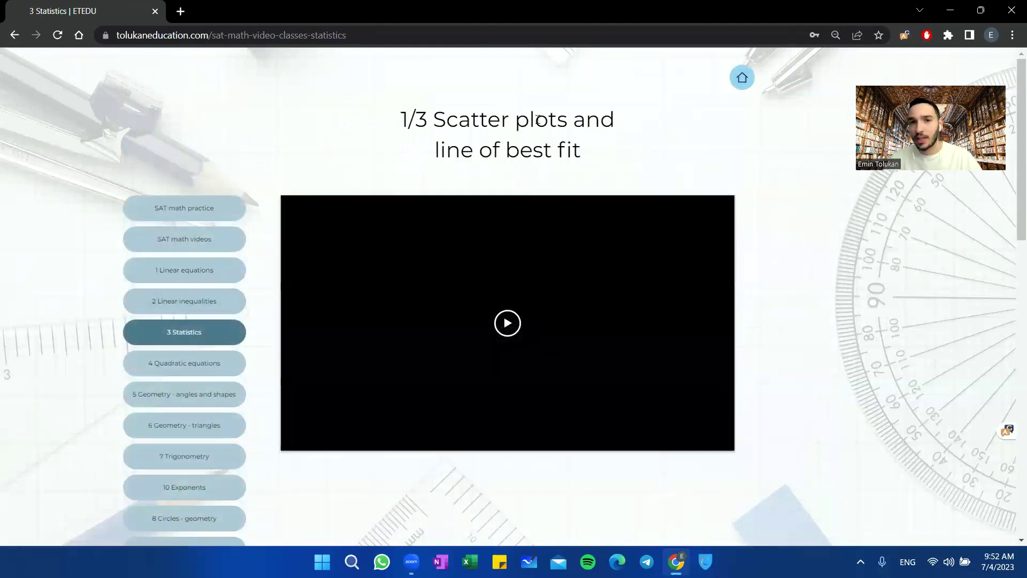
left_click(507, 323)
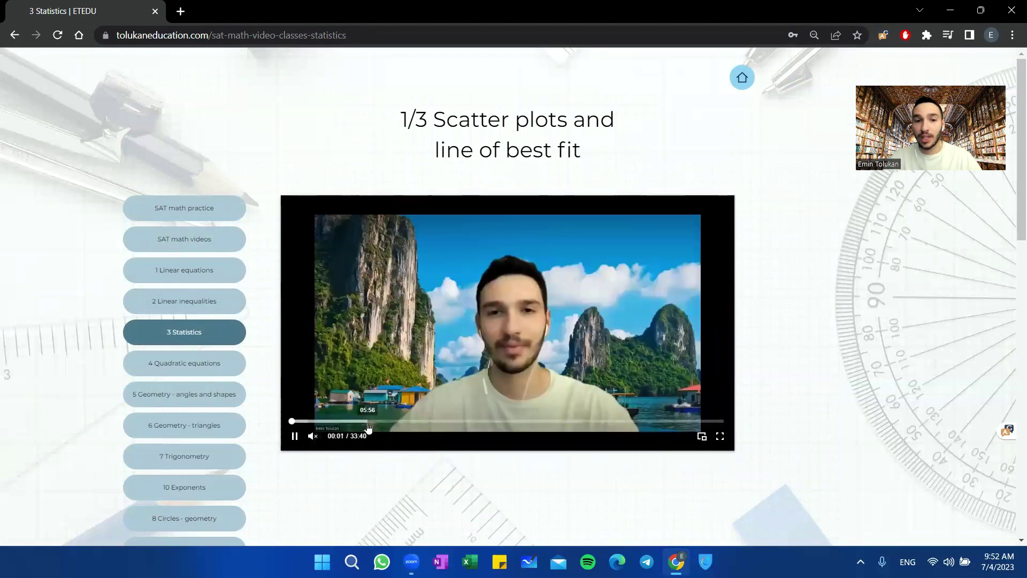
left_click(367, 420)
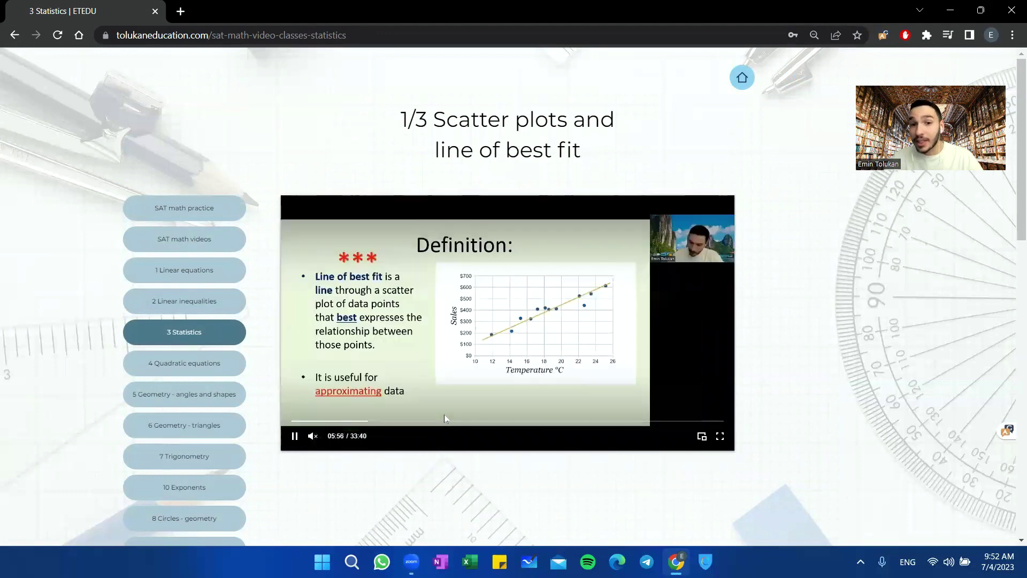
left_click(486, 421)
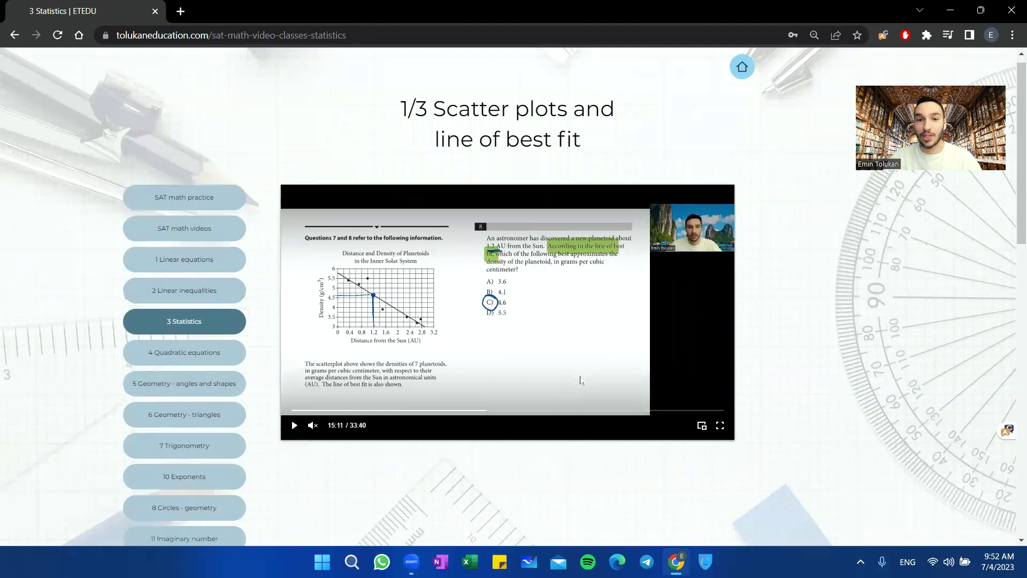
scroll(351, 260, "down", 4)
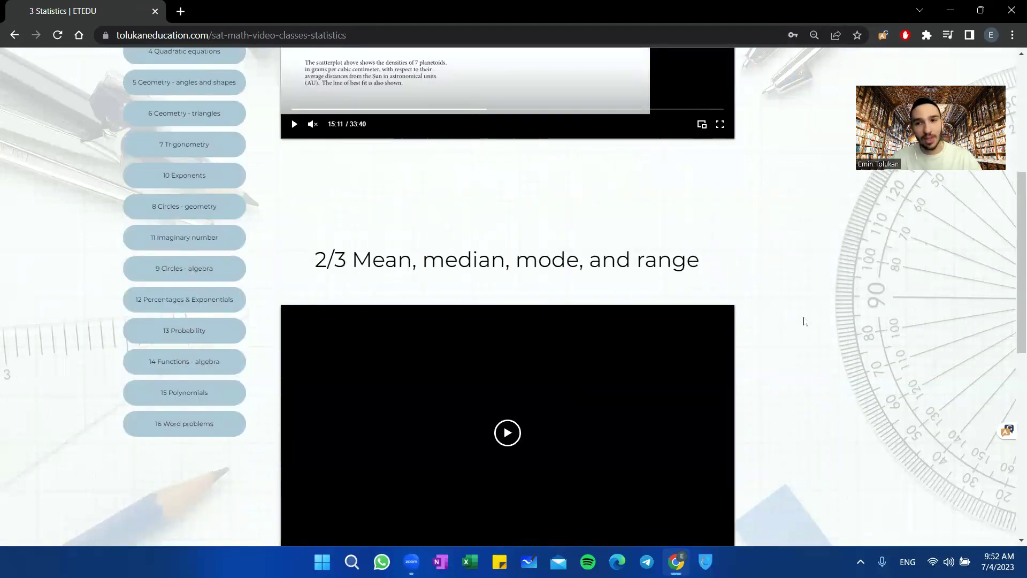
scroll(626, 392, "down", 2)
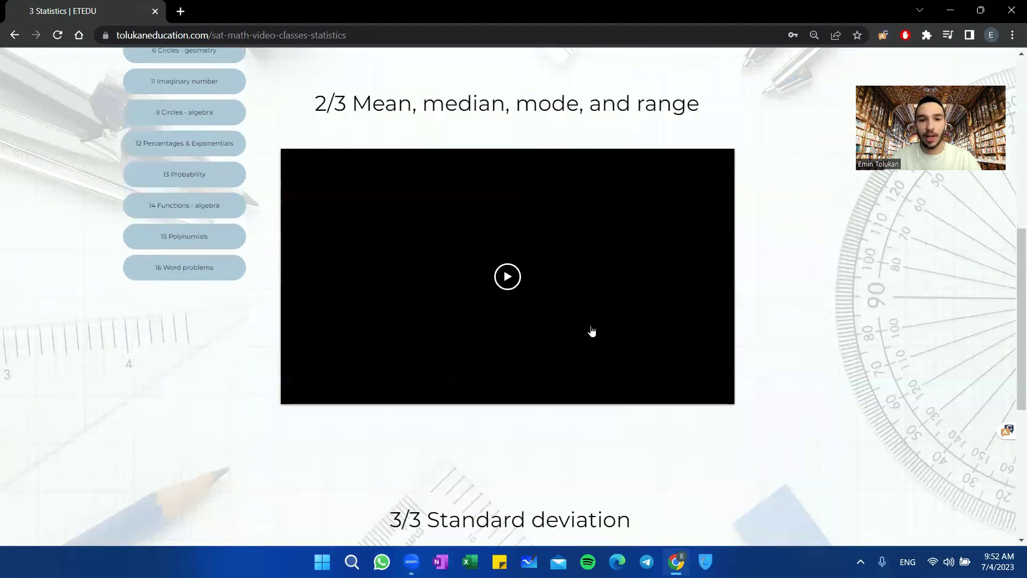
Step: Skim the mean, median, mode and range video to 1:05:01, pause it, and open Statistics practice
left_click(590, 326)
left_click(314, 389)
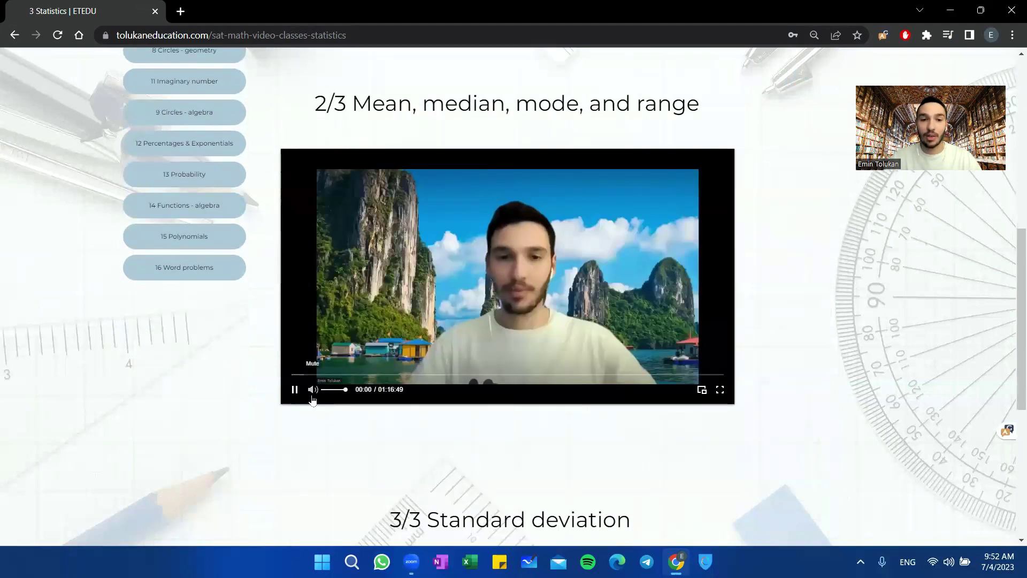
left_click(374, 375)
left_click_drag(498, 375, 554, 375)
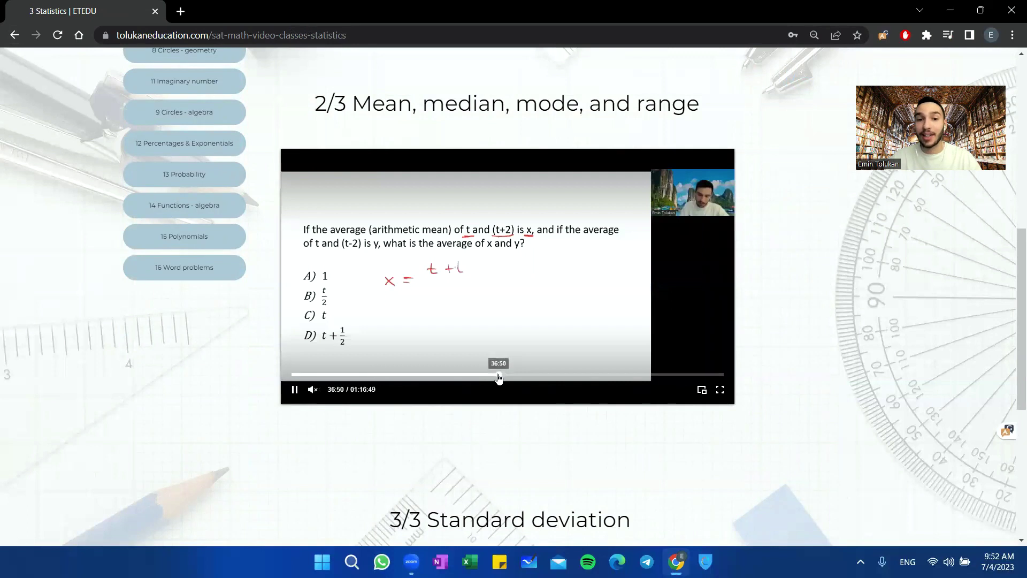
left_click(610, 376)
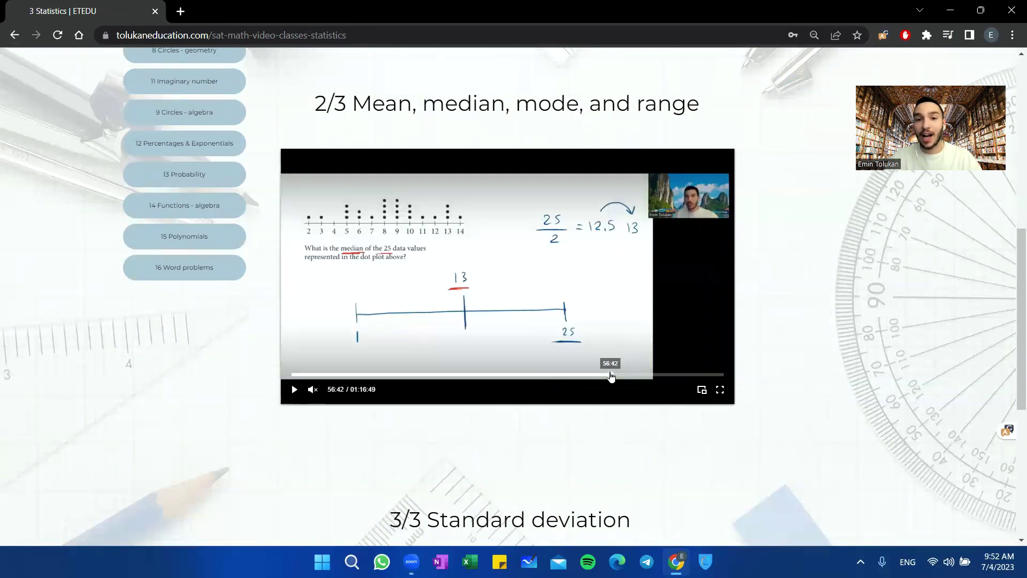
left_click(656, 375)
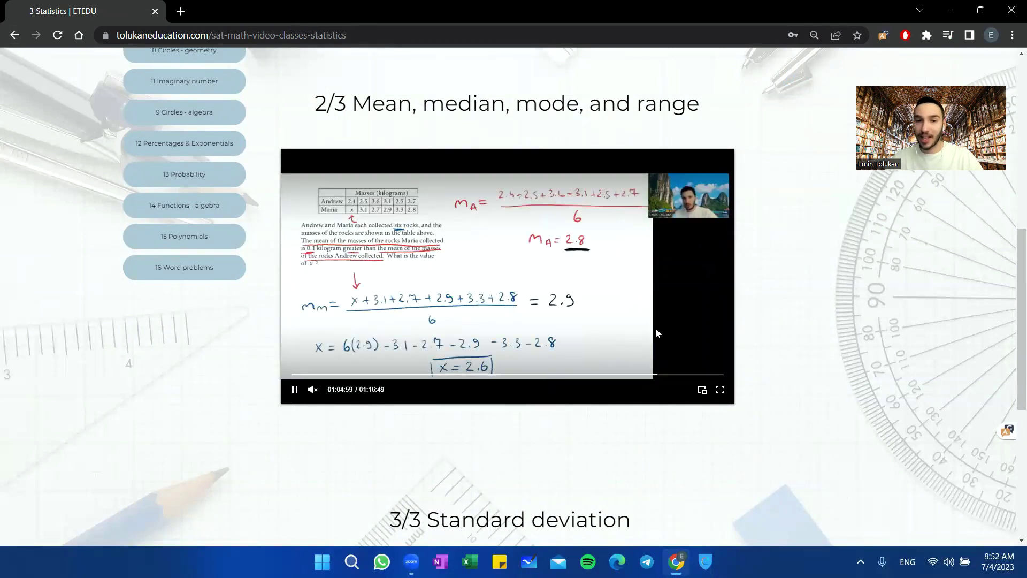
left_click(720, 338)
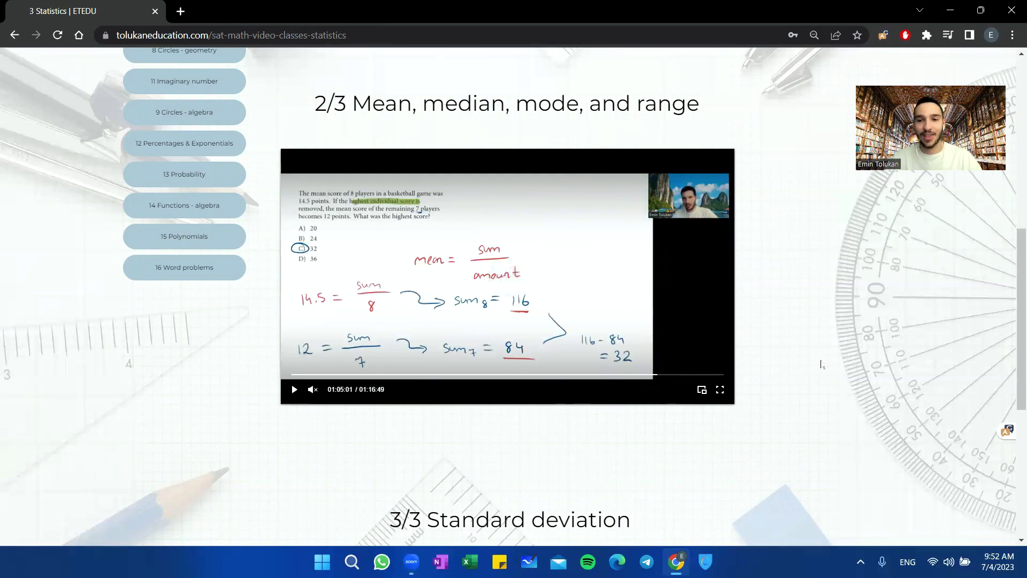
scroll(820, 364, "down", 3)
scroll(820, 365, "down", 1)
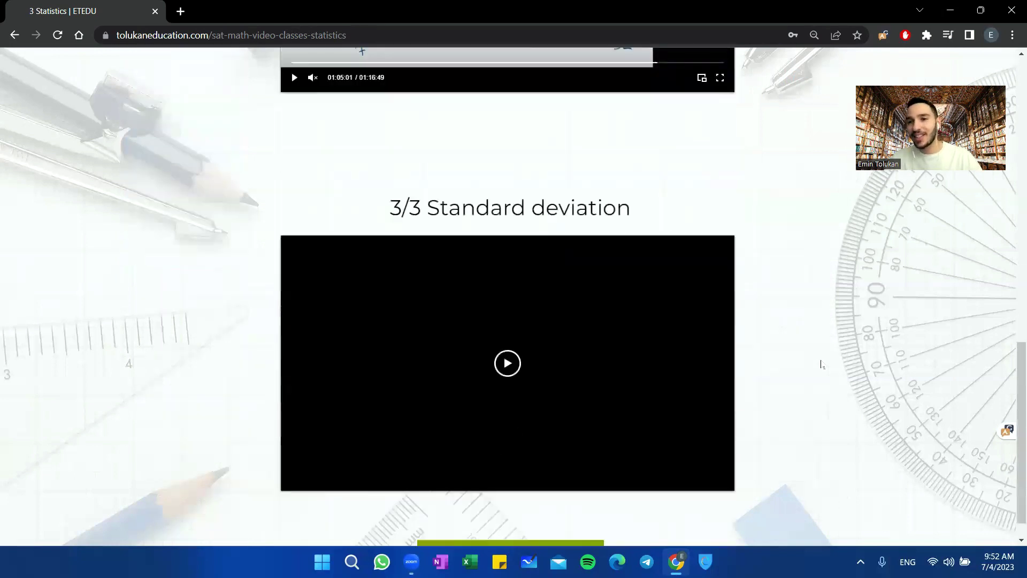
scroll(817, 366, "down", 1)
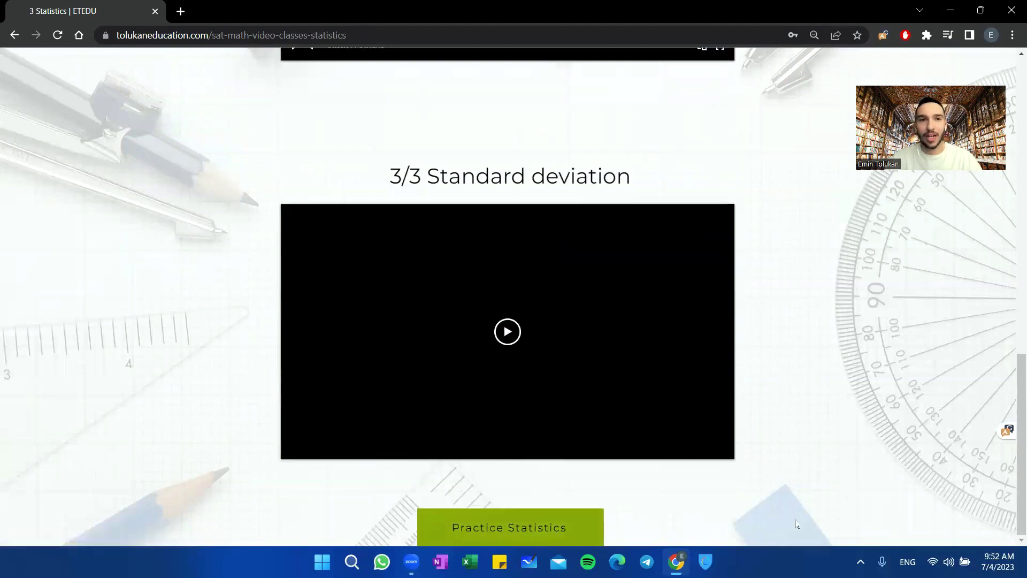
left_click(560, 529)
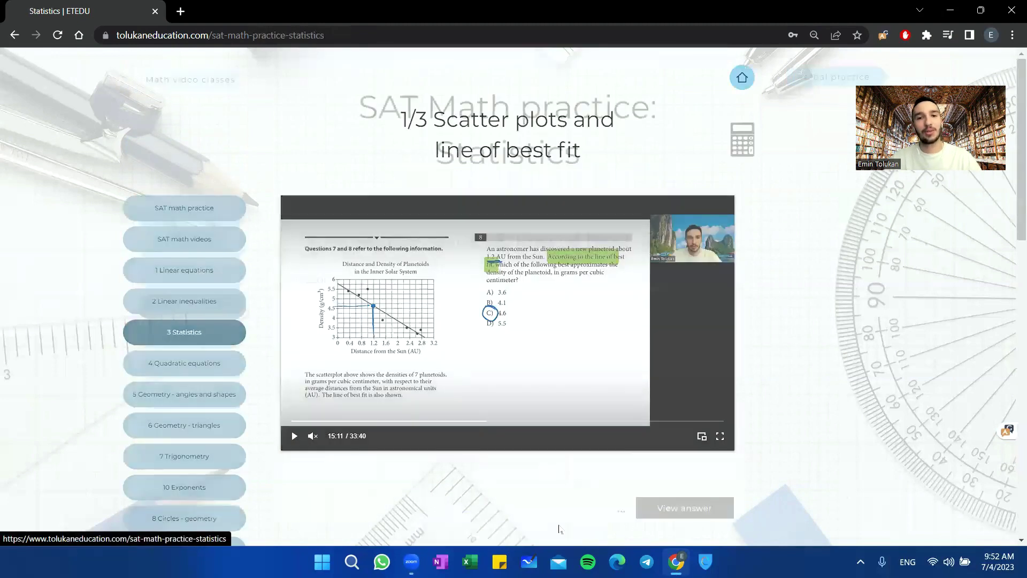
Step: From the home page, go to the Digital SAT course and its Verbal Section Videos card
left_click(743, 80)
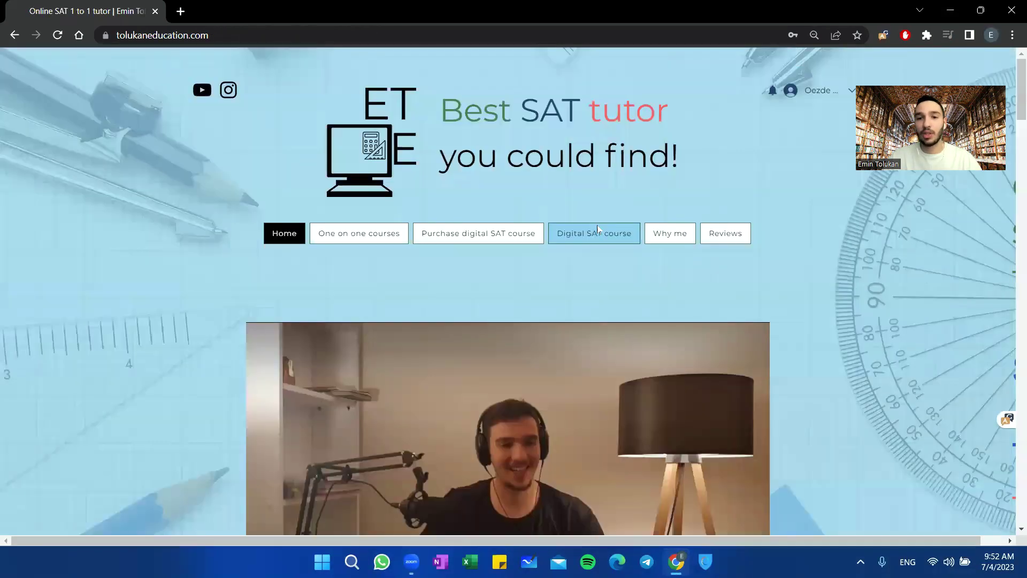
left_click(596, 231)
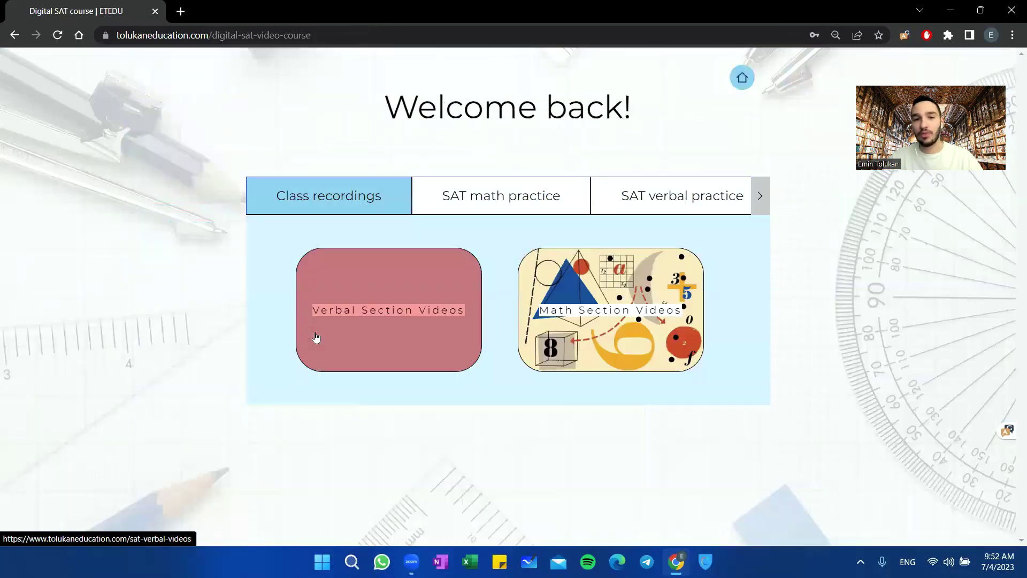
left_click(316, 337)
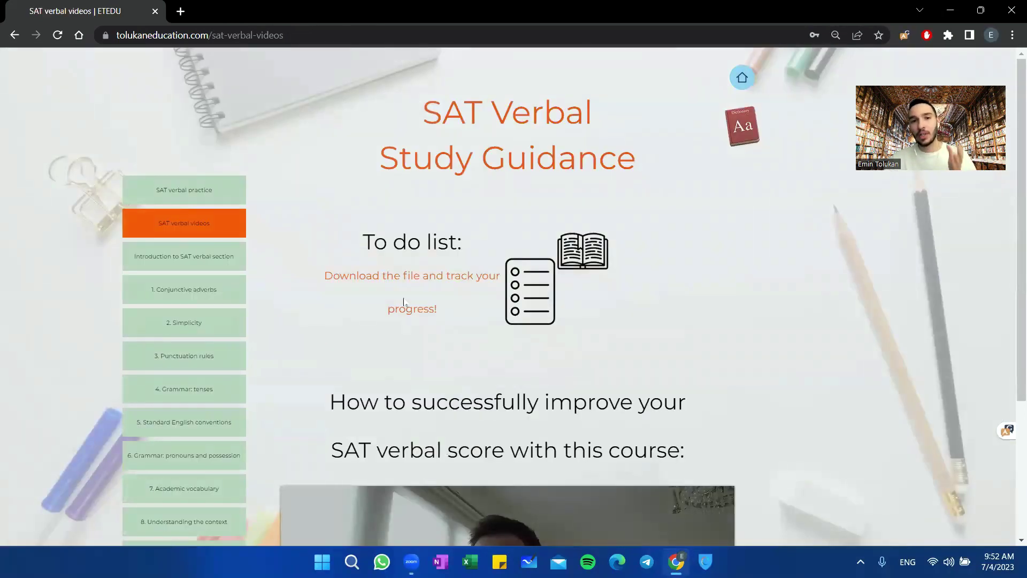
Step: Download the SAT verbal study checklist .docx and open it in Word
left_click(542, 263)
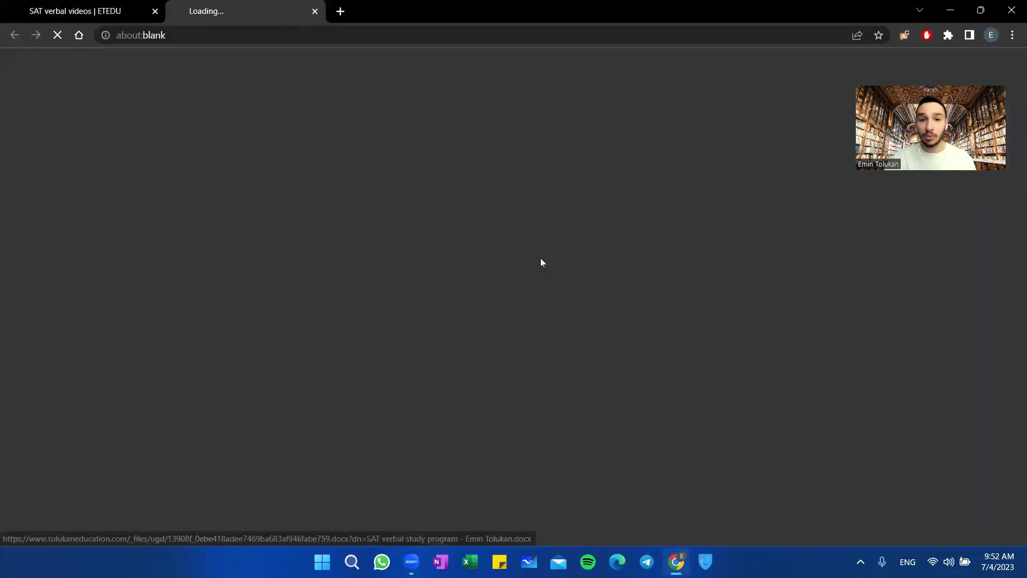
left_click(69, 528)
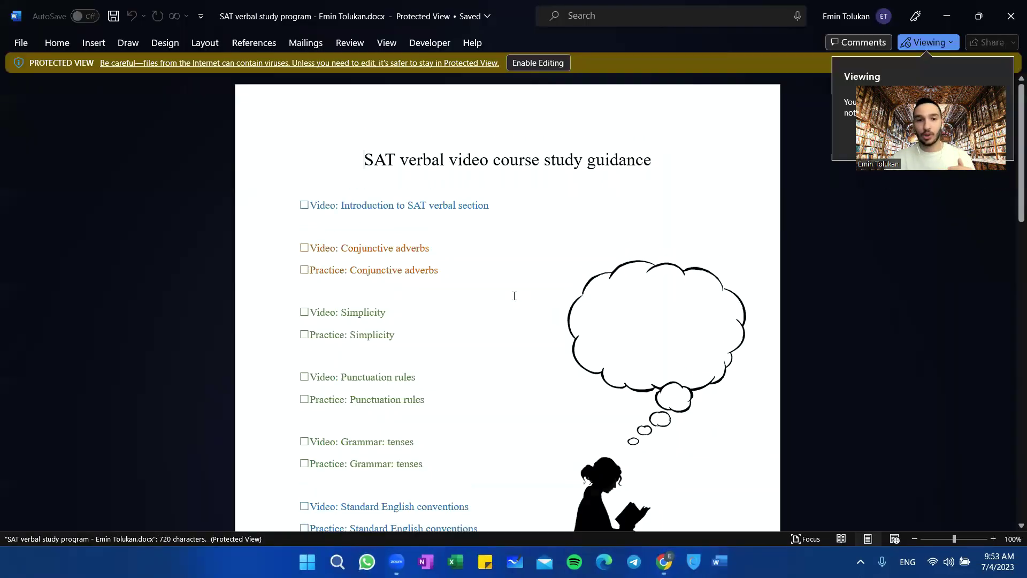
scroll(514, 296, "down", 2)
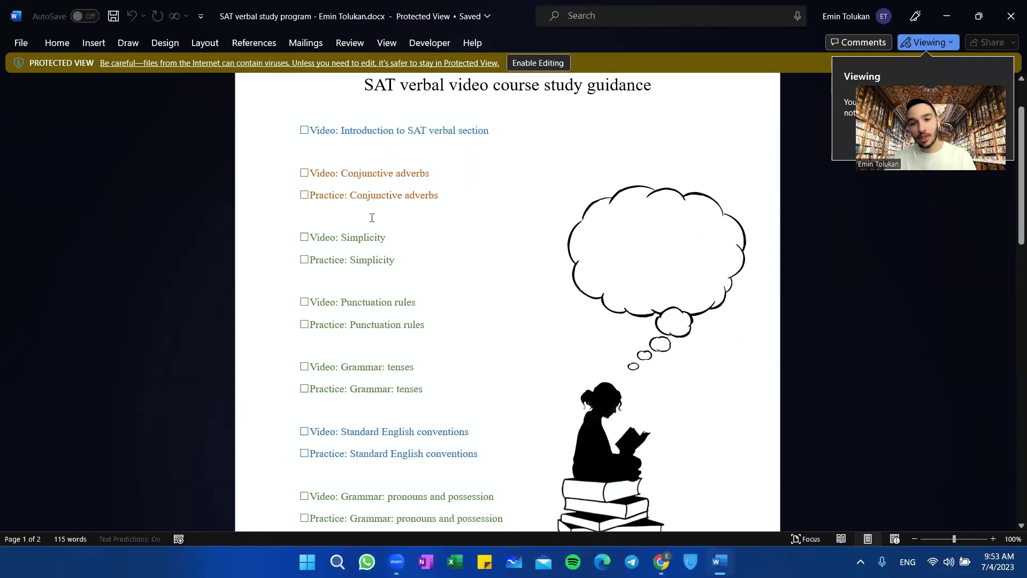
Step: Close Word and skim the course introduction video to about 05:34
left_click(1010, 15)
left_click(474, 437)
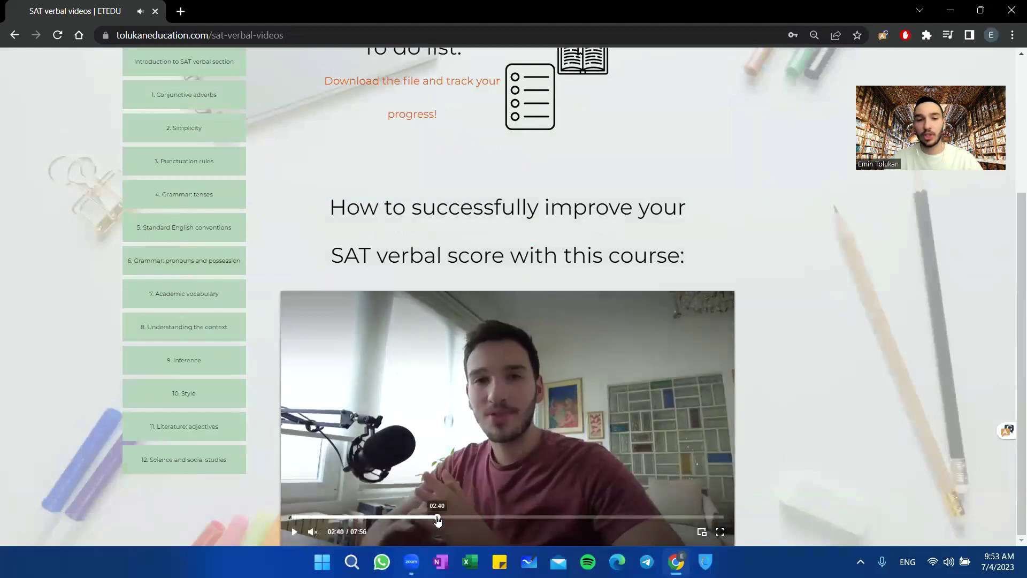
left_click(438, 517)
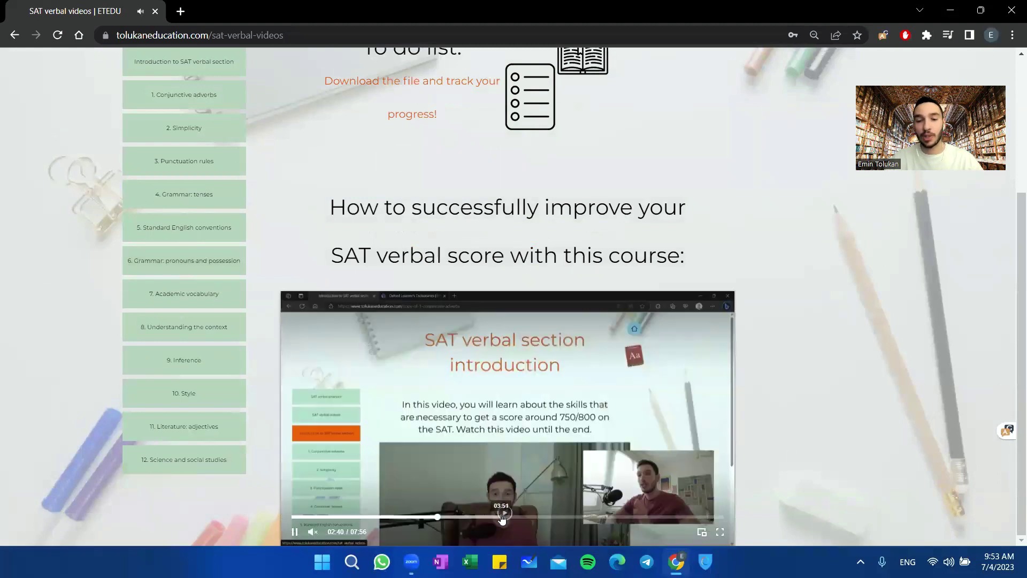
left_click(590, 520)
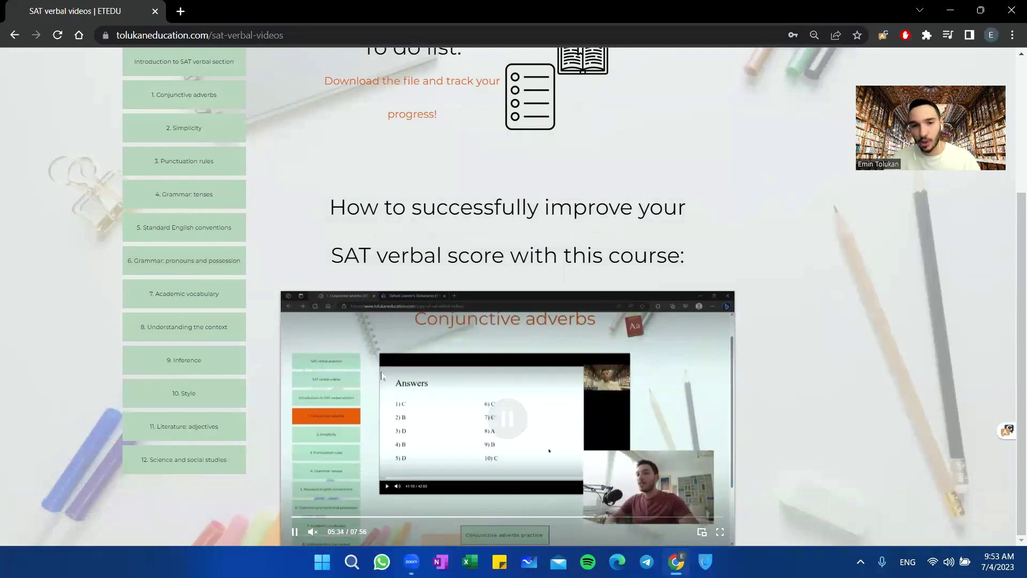
scroll(306, 407, "up", 2)
scroll(305, 407, "up", 1)
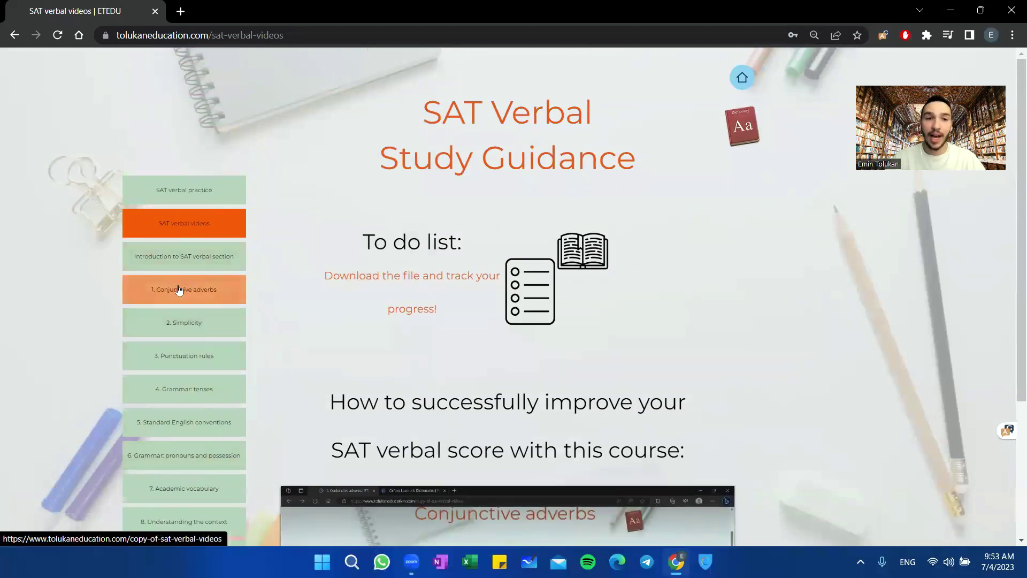
Step: Open the Conjunctive adverbs lesson and skim its video through the examples and dictionary tip
left_click(179, 291)
left_click(502, 309)
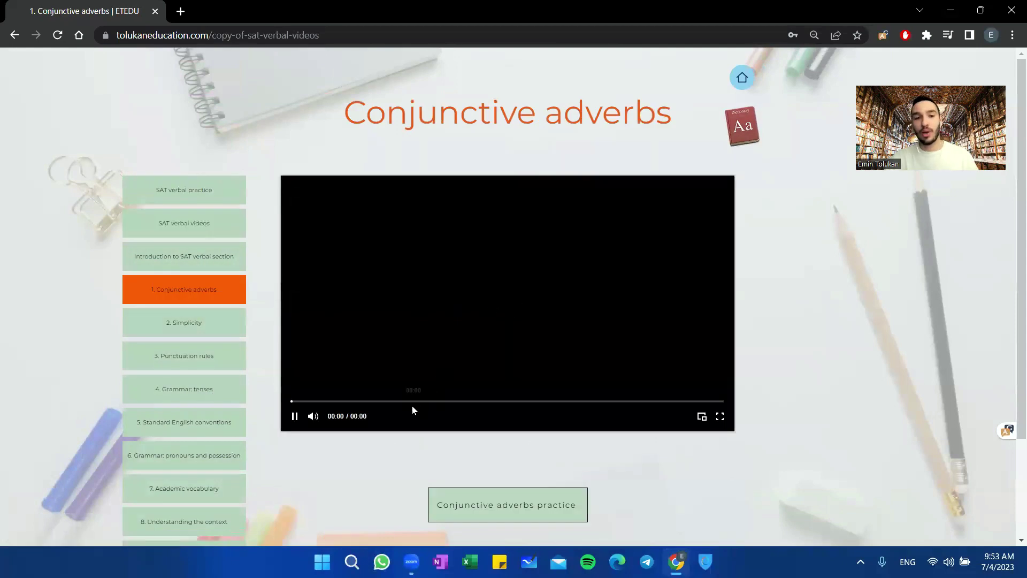
left_click(313, 416)
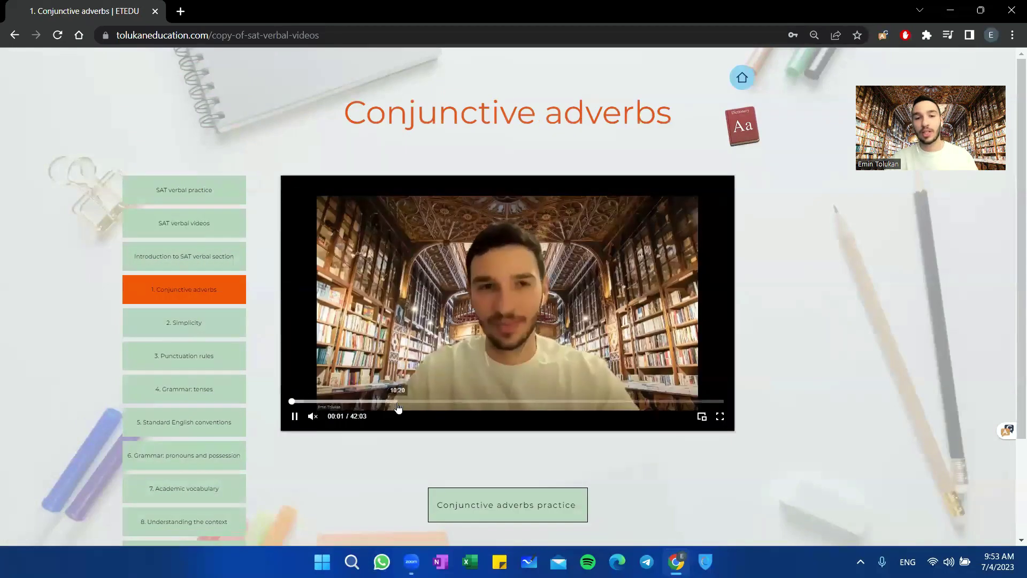
left_click(447, 402)
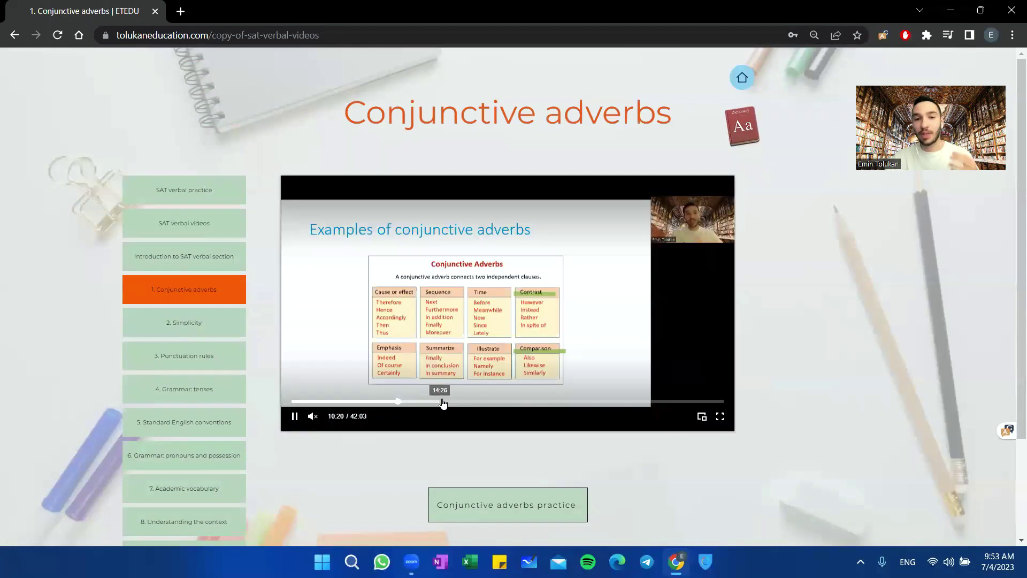
left_click(499, 402)
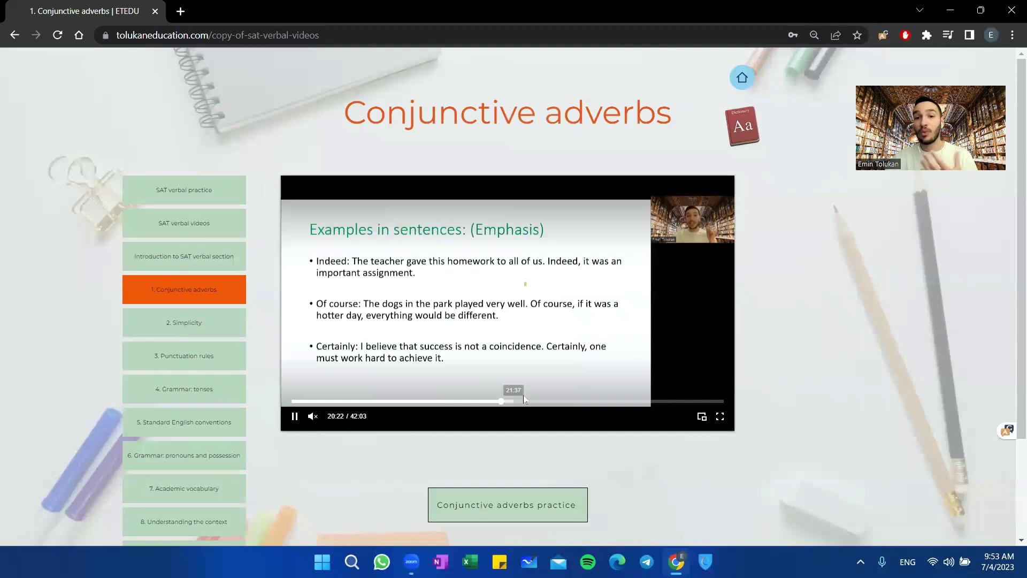
left_click(528, 401)
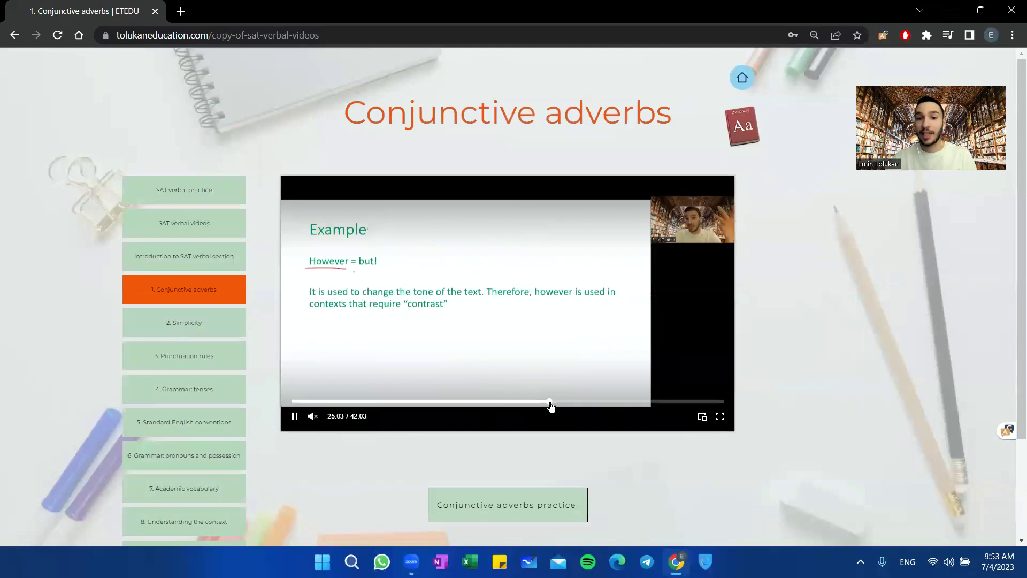
left_click(549, 401)
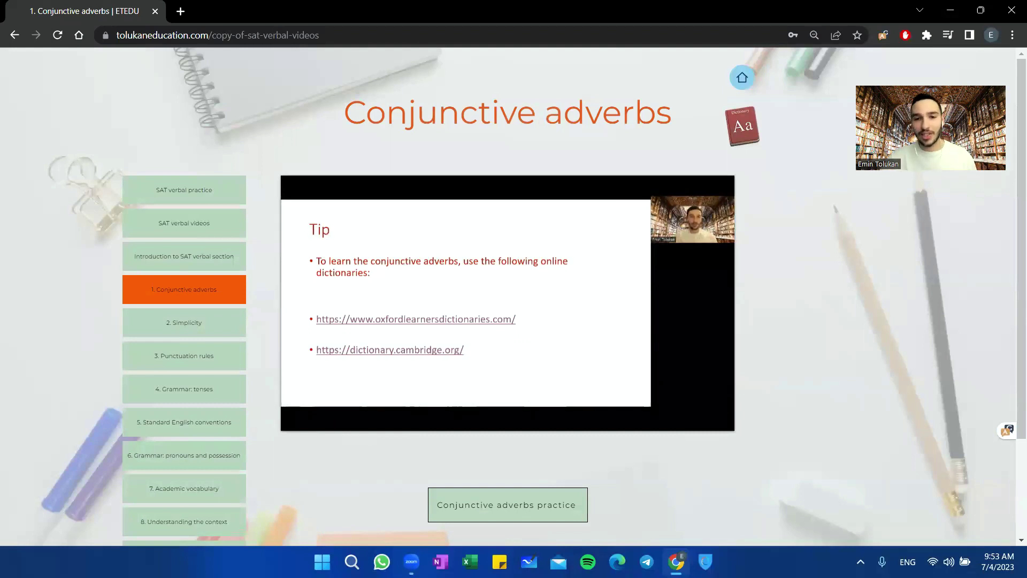
Step: Skip through the practice questions and pause the video on Question 3 at 37:53
left_click(604, 402)
left_click(650, 401)
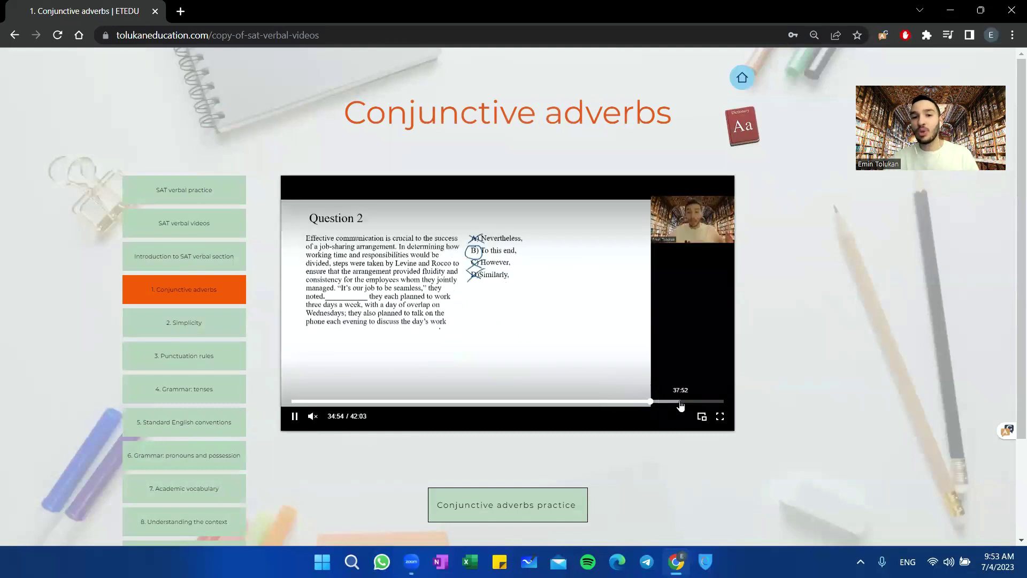
left_click(680, 401)
left_click(633, 375)
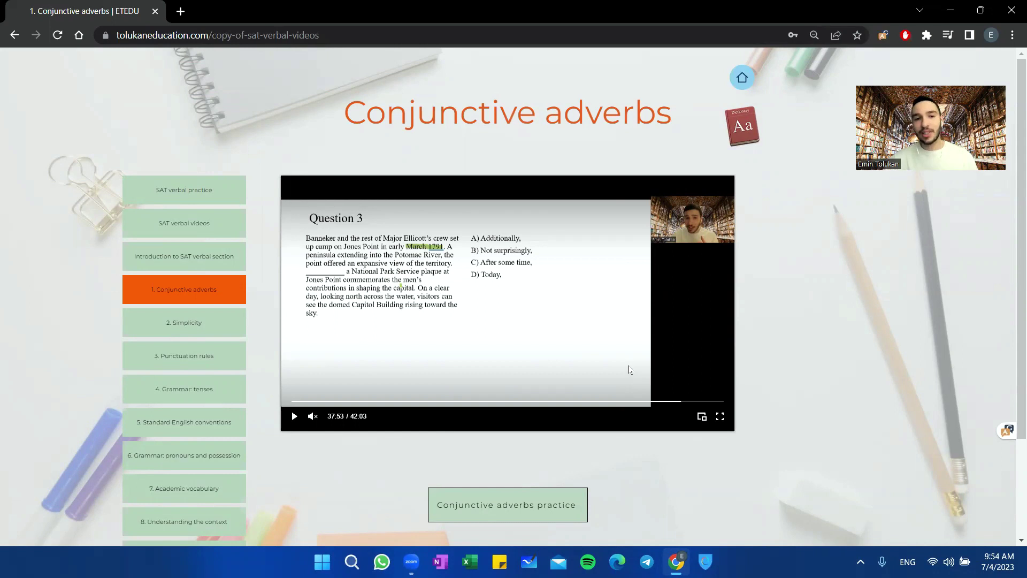
scroll(169, 384, "down", 2)
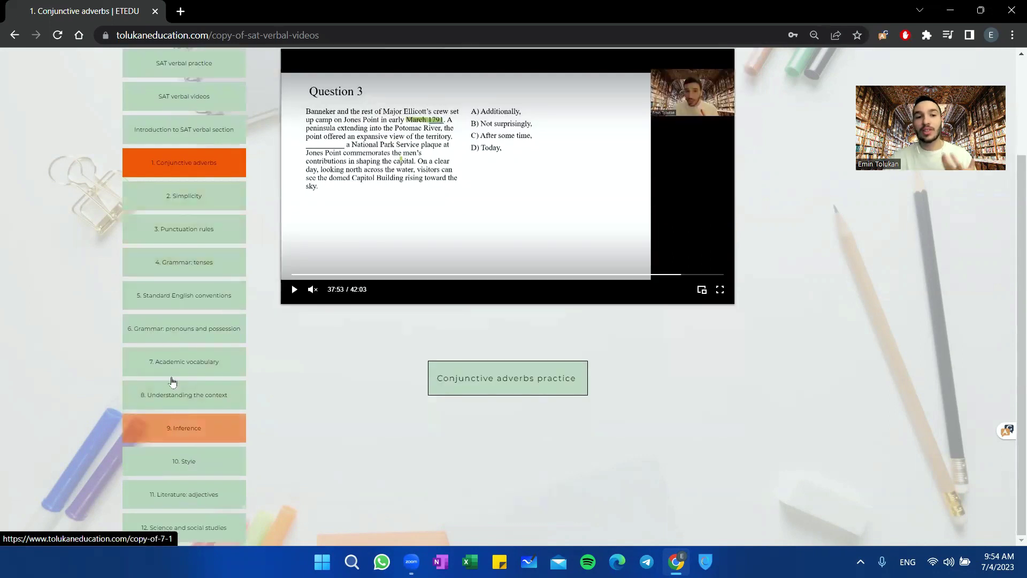
Step: Skim the Standard English conventions video to the Idioms table, then open Oxford Learner's Dictionaries
left_click(193, 297)
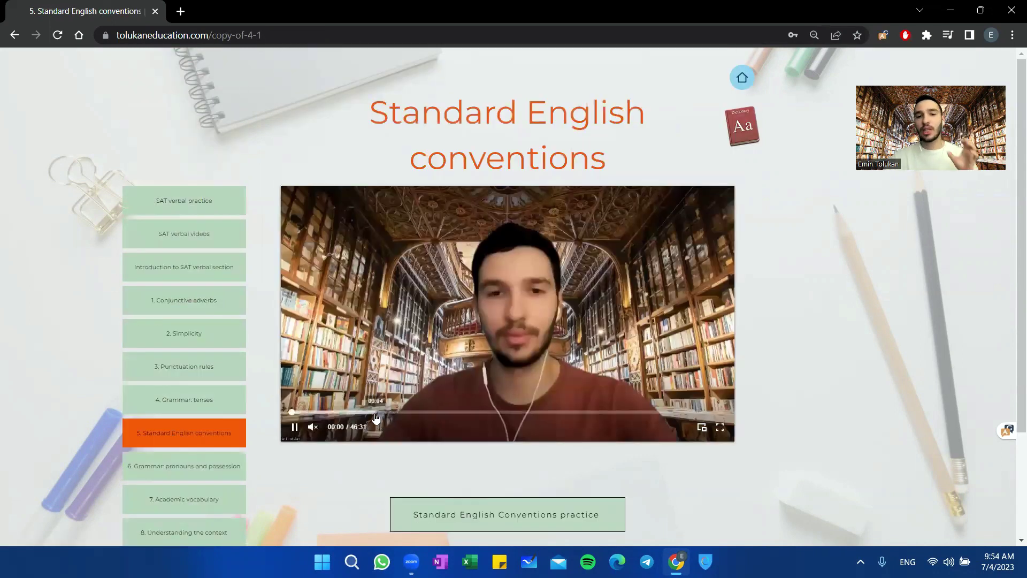
left_click(342, 413)
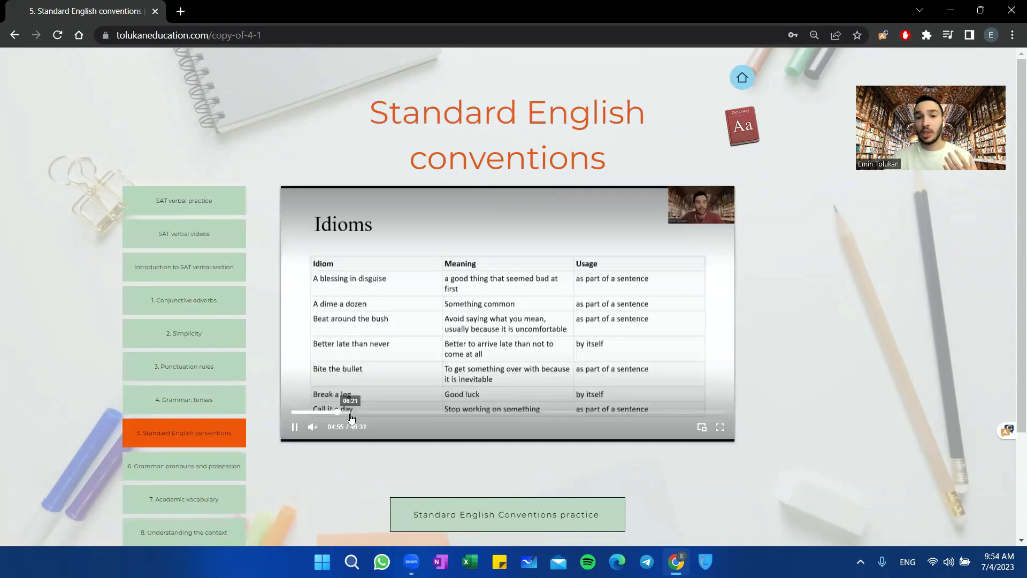
left_click(440, 413)
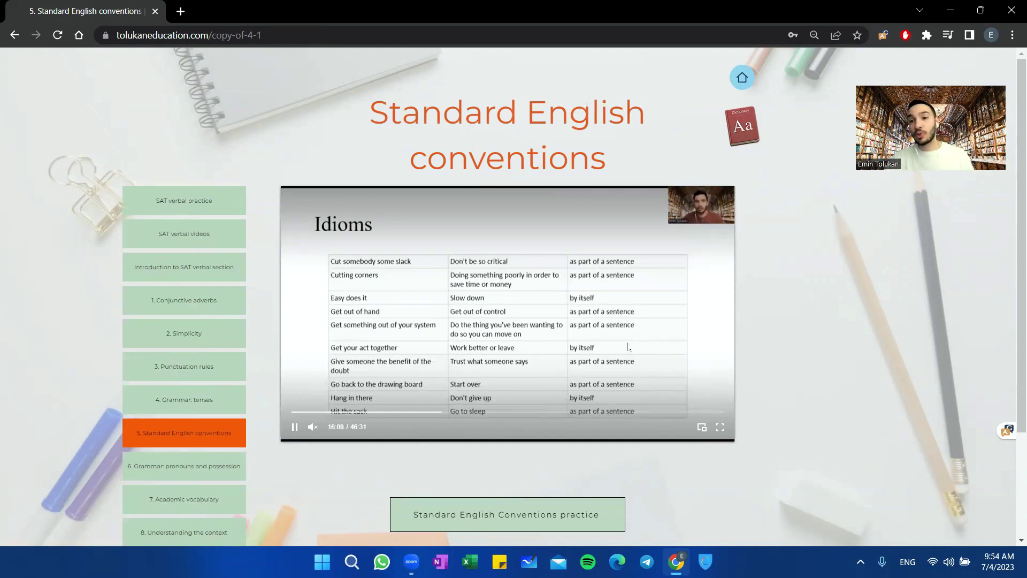
left_click(742, 125)
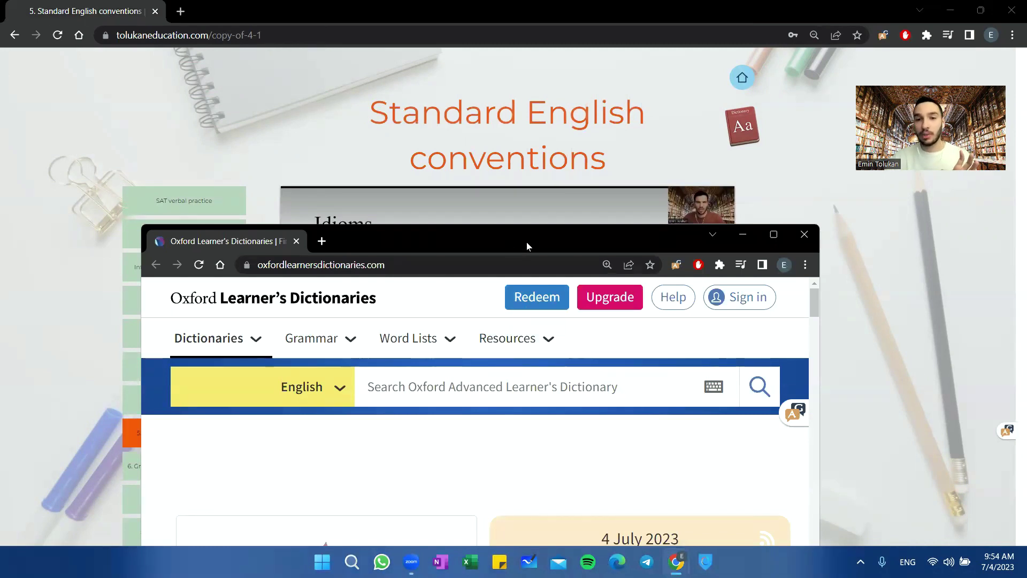
Step: Move the Oxford Learner's Dictionaries window aside to reveal the lesson page
left_click_drag(527, 242, 1003, 225)
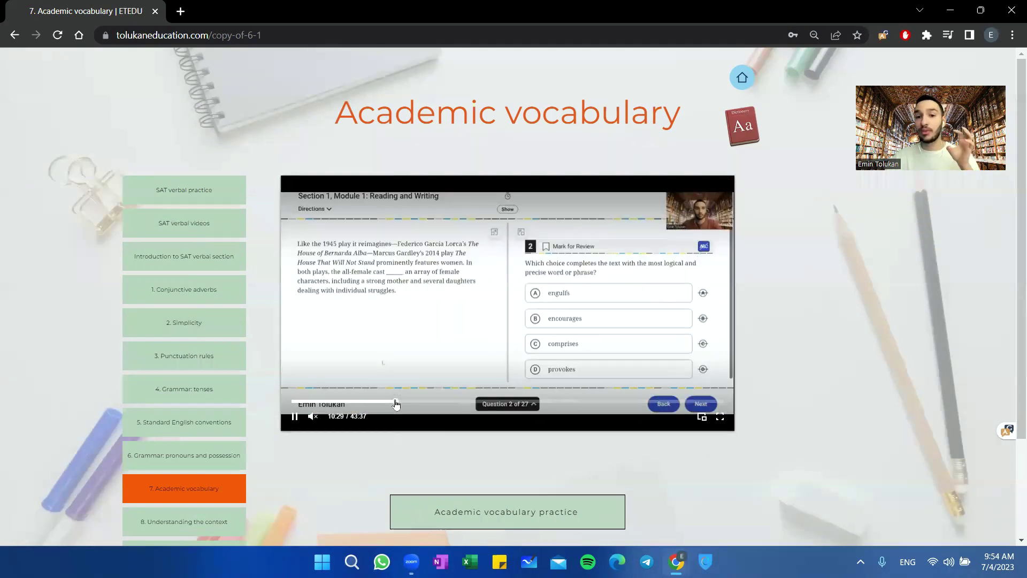
Step: Skim the Academic vocabulary video past Question 2 and pause at 16:01 on Question 3
left_click_drag(377, 403, 405, 403)
left_click(416, 402)
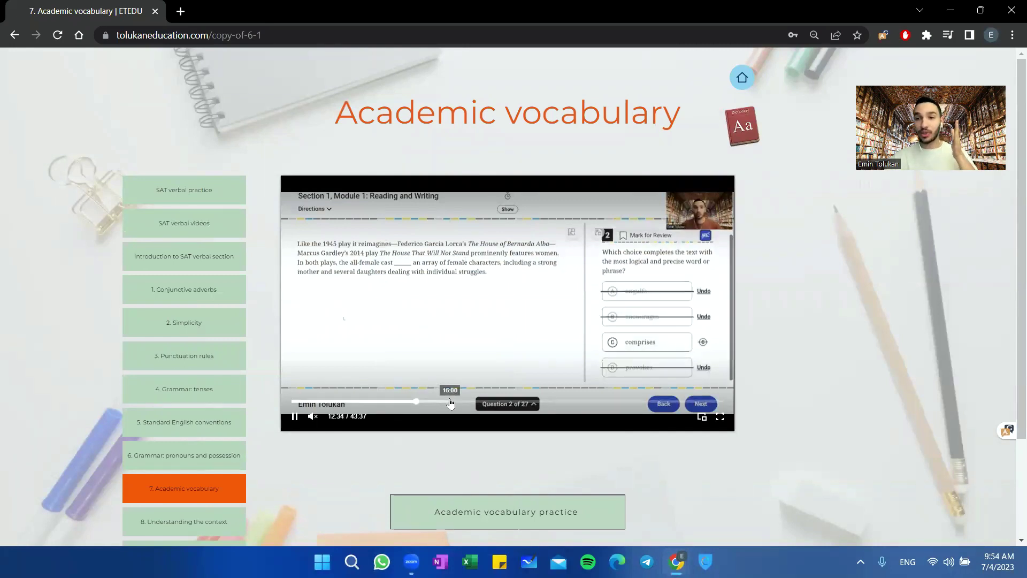
left_click(450, 403)
left_click(571, 332)
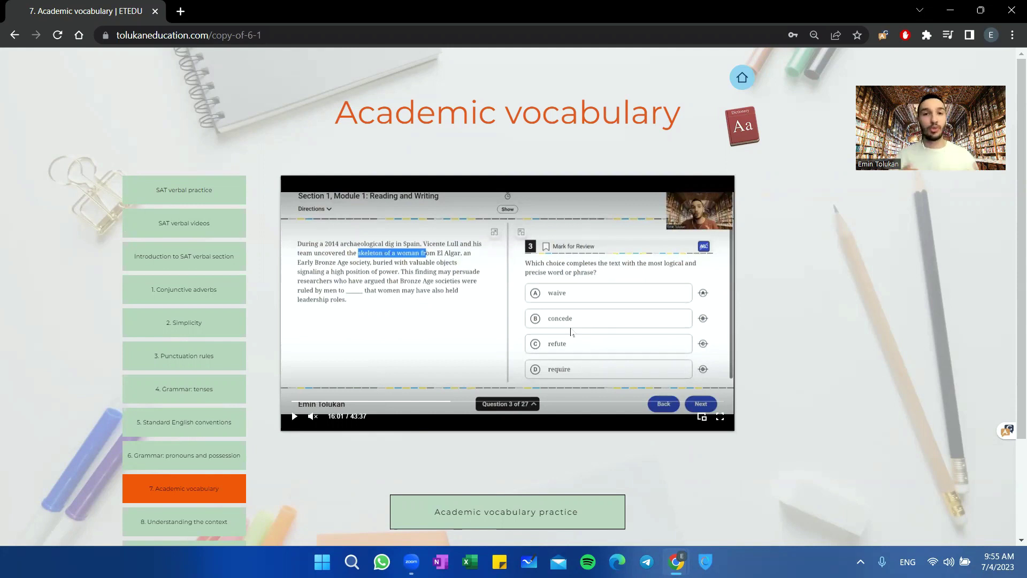
scroll(572, 332, "down", 2)
scroll(781, 255, "up", 2)
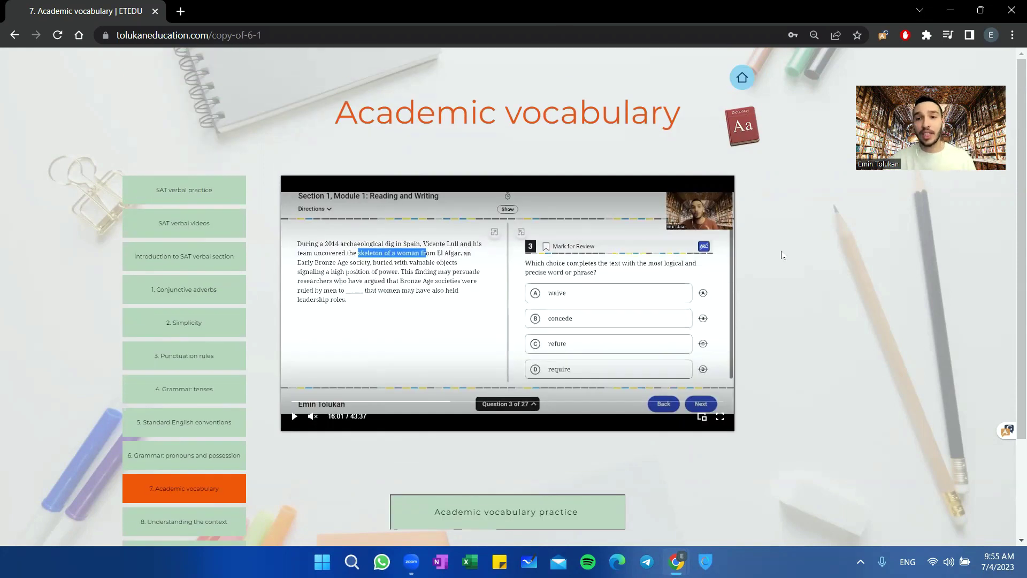
scroll(781, 256, "down", 2)
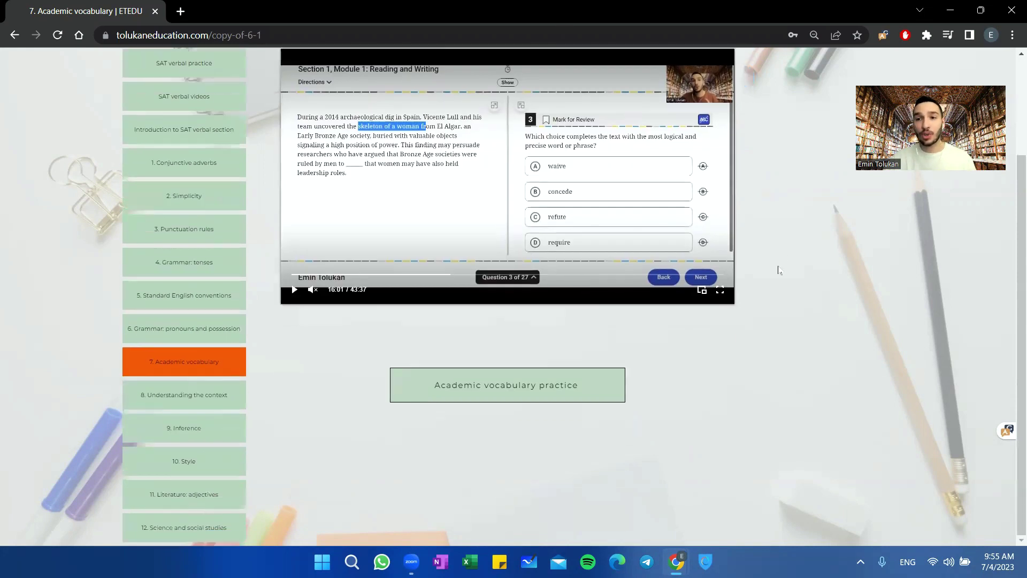
Step: Flip through the Academic vocabulary practice PDF to question 10, then go back
left_click(583, 396)
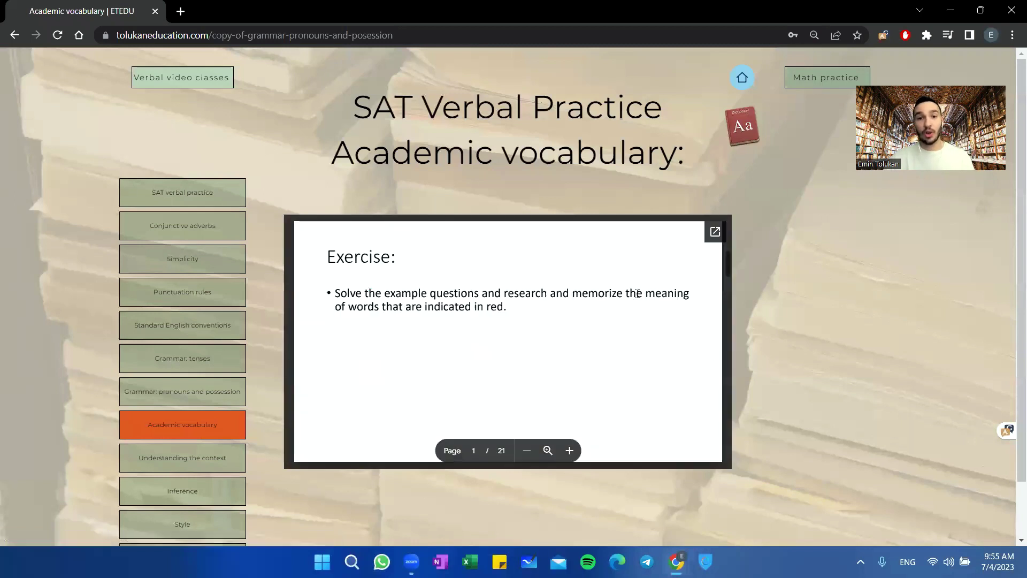
scroll(635, 289, "down", 3)
scroll(636, 288, "down", 3)
scroll(636, 289, "down", 3)
scroll(636, 289, "down", 3)
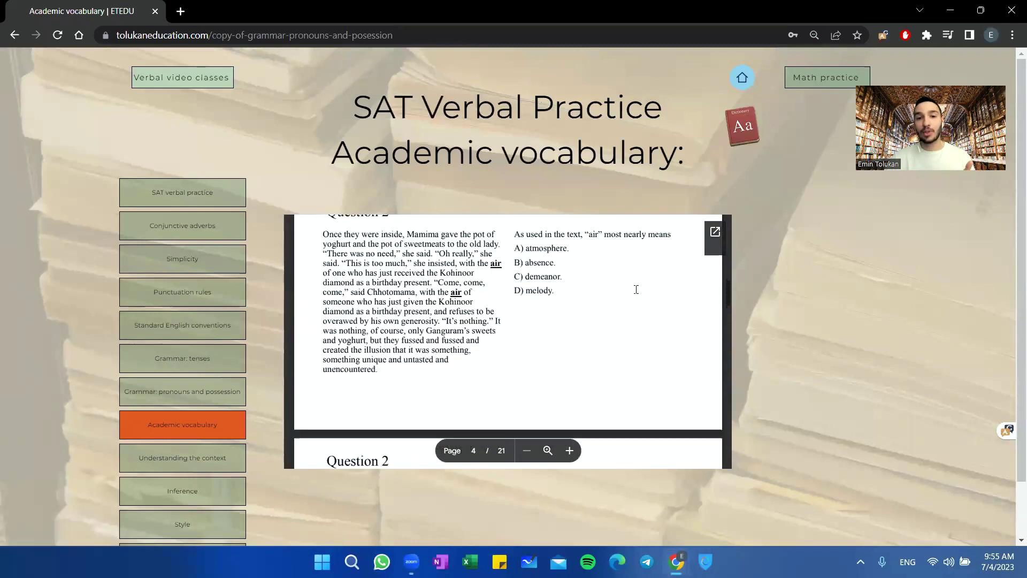
scroll(636, 289, "down", 3)
scroll(635, 291, "down", 3)
scroll(636, 292, "down", 5)
scroll(636, 293, "down", 5)
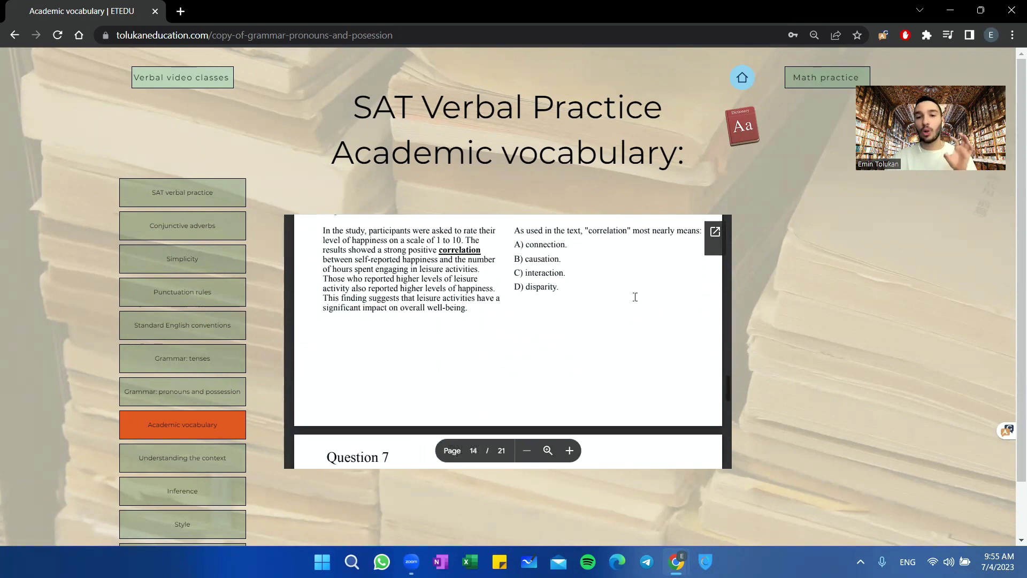
scroll(635, 296, "down", 5)
scroll(635, 298, "down", 5)
scroll(635, 297, "down", 5)
scroll(635, 297, "down", 5)
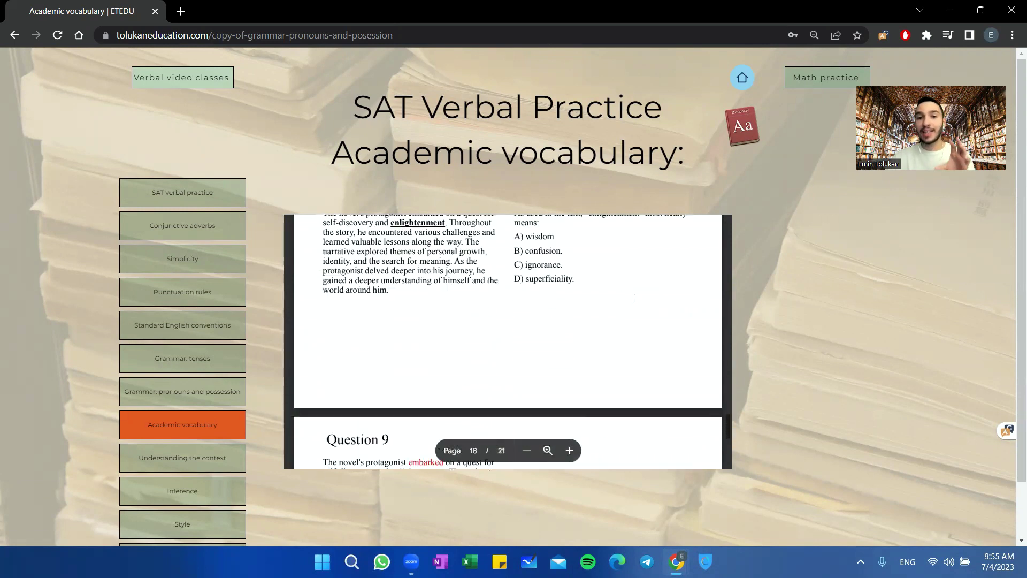
scroll(635, 297, "down", 5)
scroll(635, 298, "down", 5)
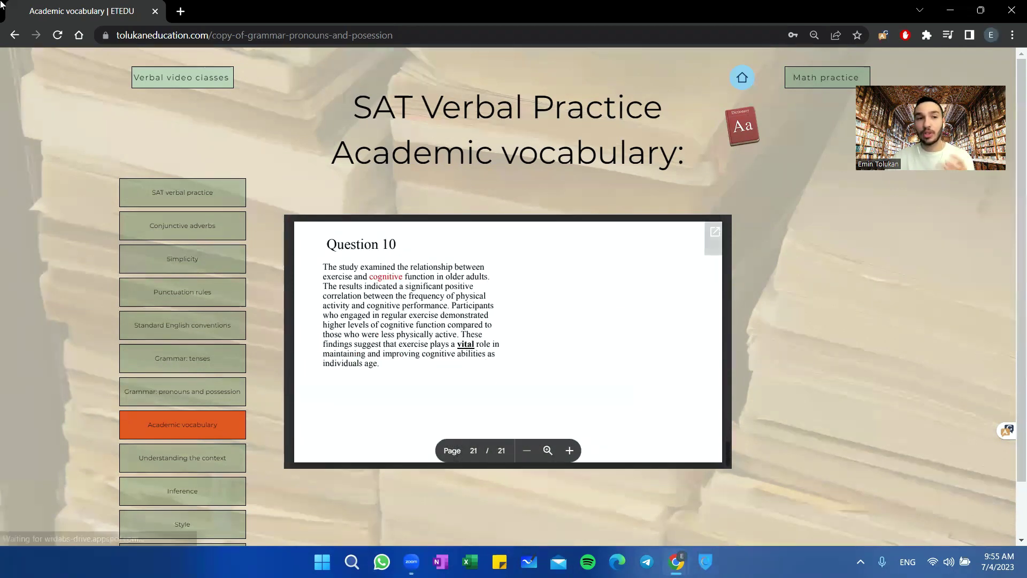
key("alt+Left")
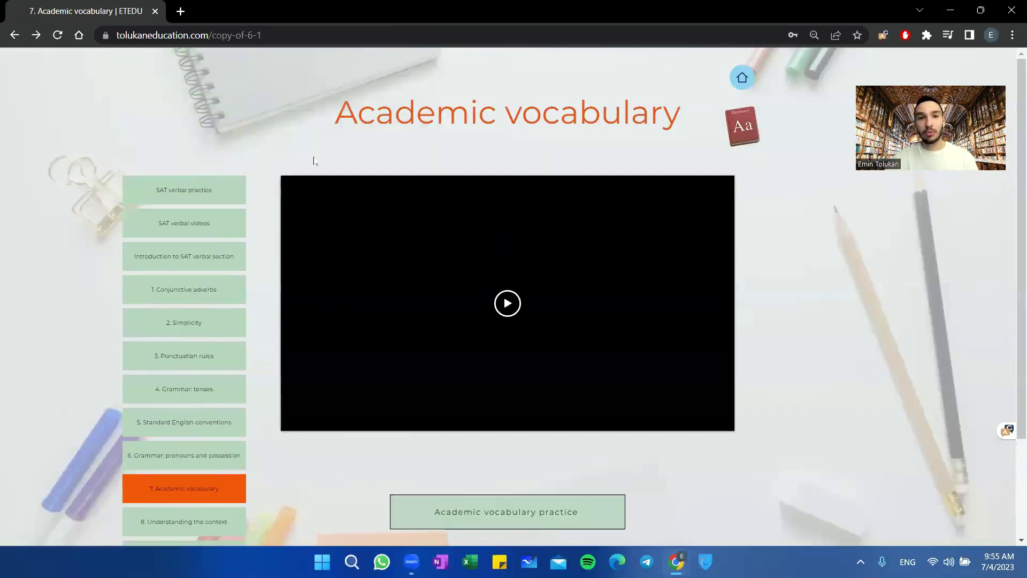
Step: Jump the Academic vocabulary video to about 40:21 on Question 5 and resume playback
left_click(487, 286)
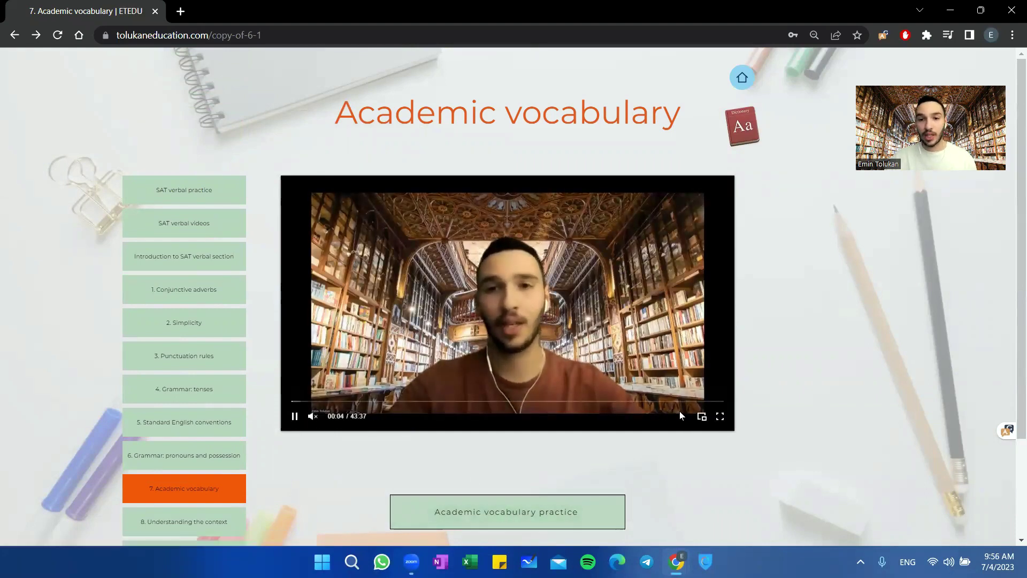
mouse_move(698, 402)
left_click(711, 401)
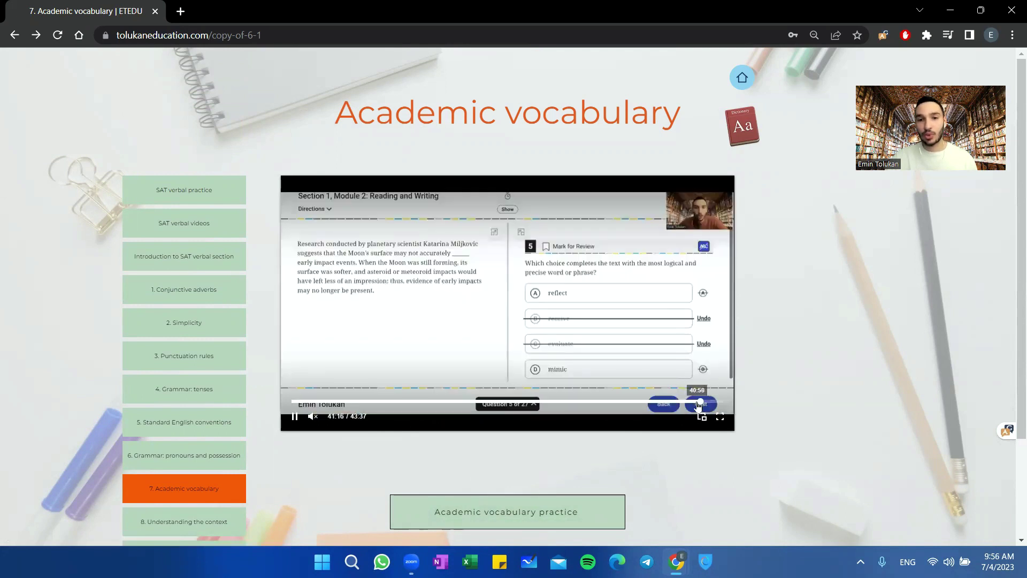
left_click(705, 403)
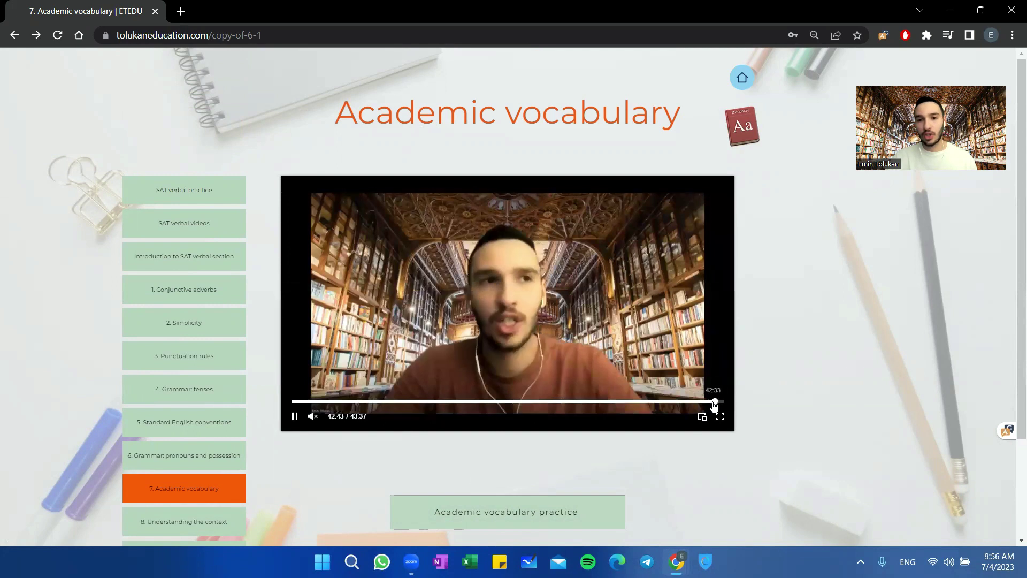
left_click(701, 404)
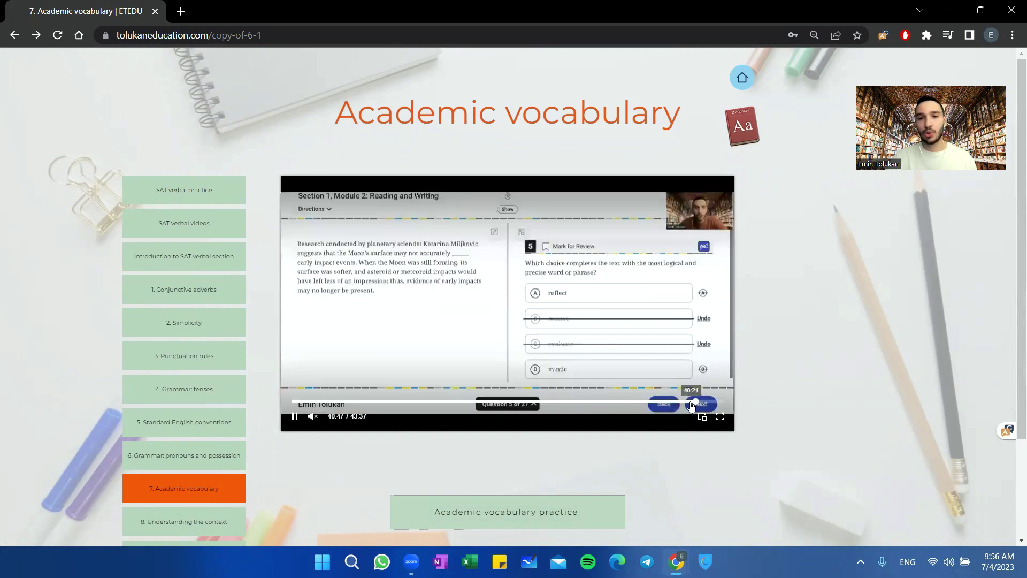
left_click(575, 334)
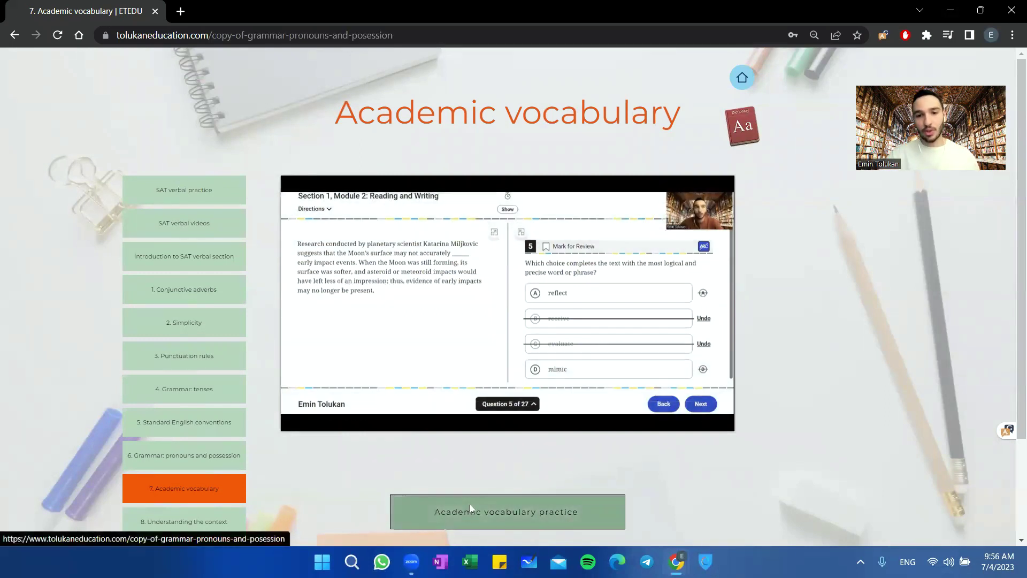
Step: Open the Academic vocabulary practice page and its 21-page exercise worksheet
left_click(469, 510)
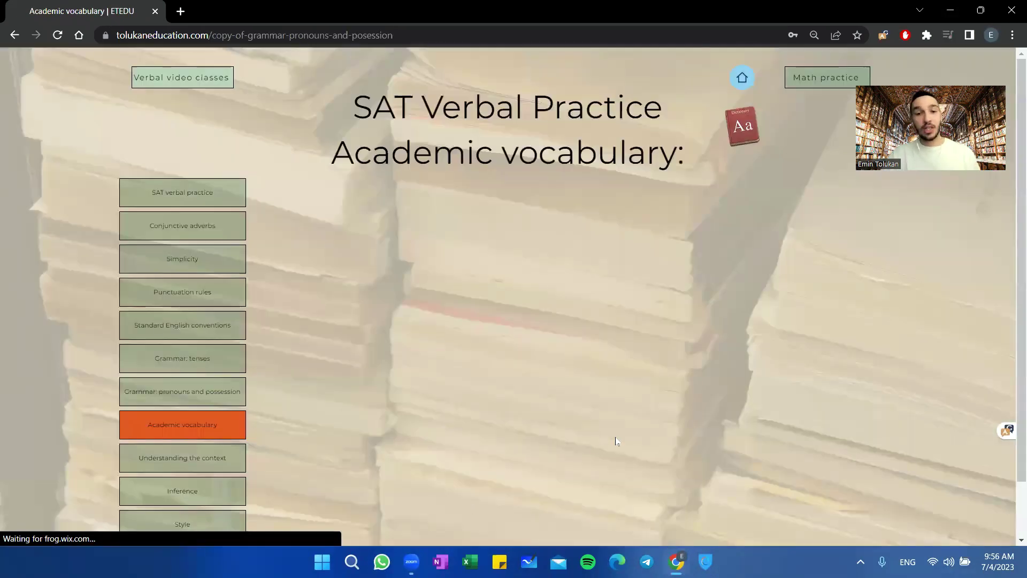
scroll(608, 350, "down", 5)
scroll(608, 350, "down", 3)
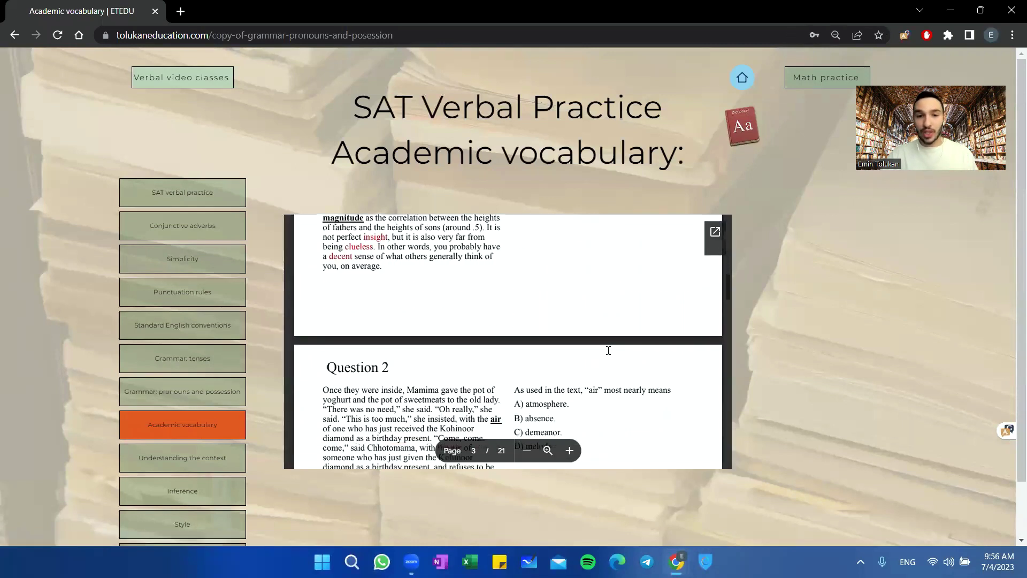
scroll(608, 350, "down", 3)
scroll(608, 350, "down", 3)
scroll(608, 350, "down", 2)
scroll(609, 350, "down", 5)
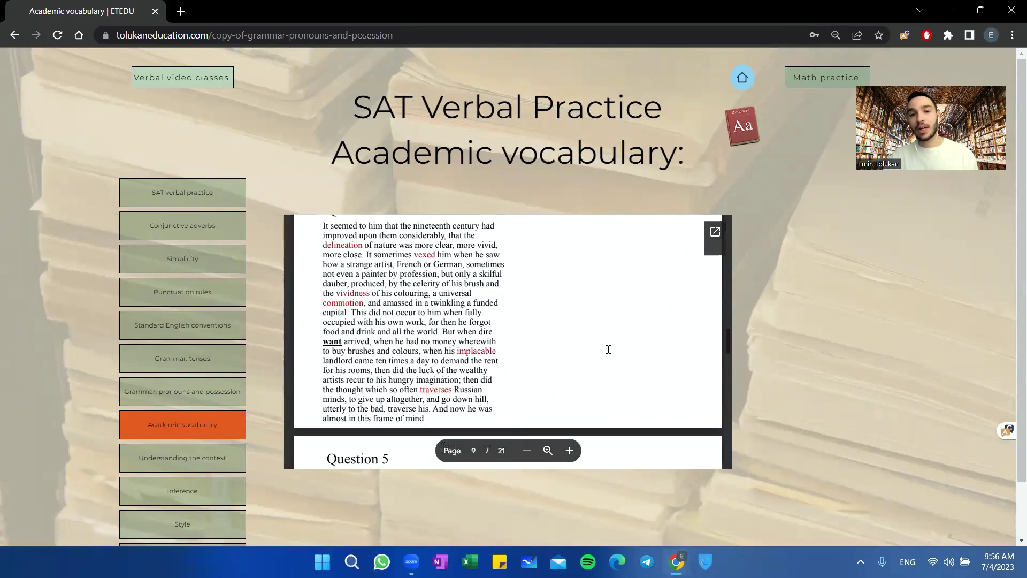
scroll(609, 350, "down", 2)
scroll(609, 350, "down", 3)
scroll(608, 350, "down", 2)
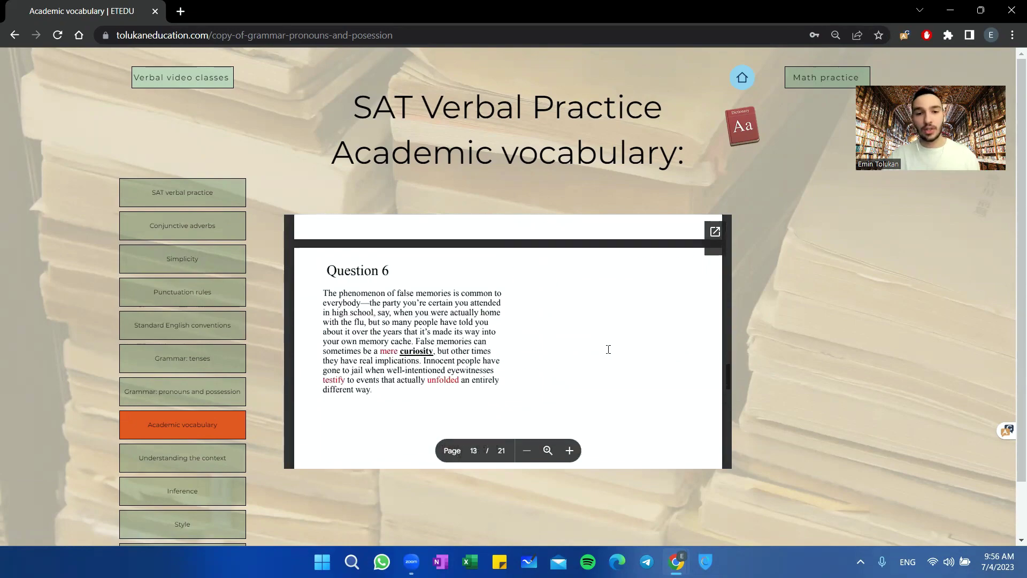